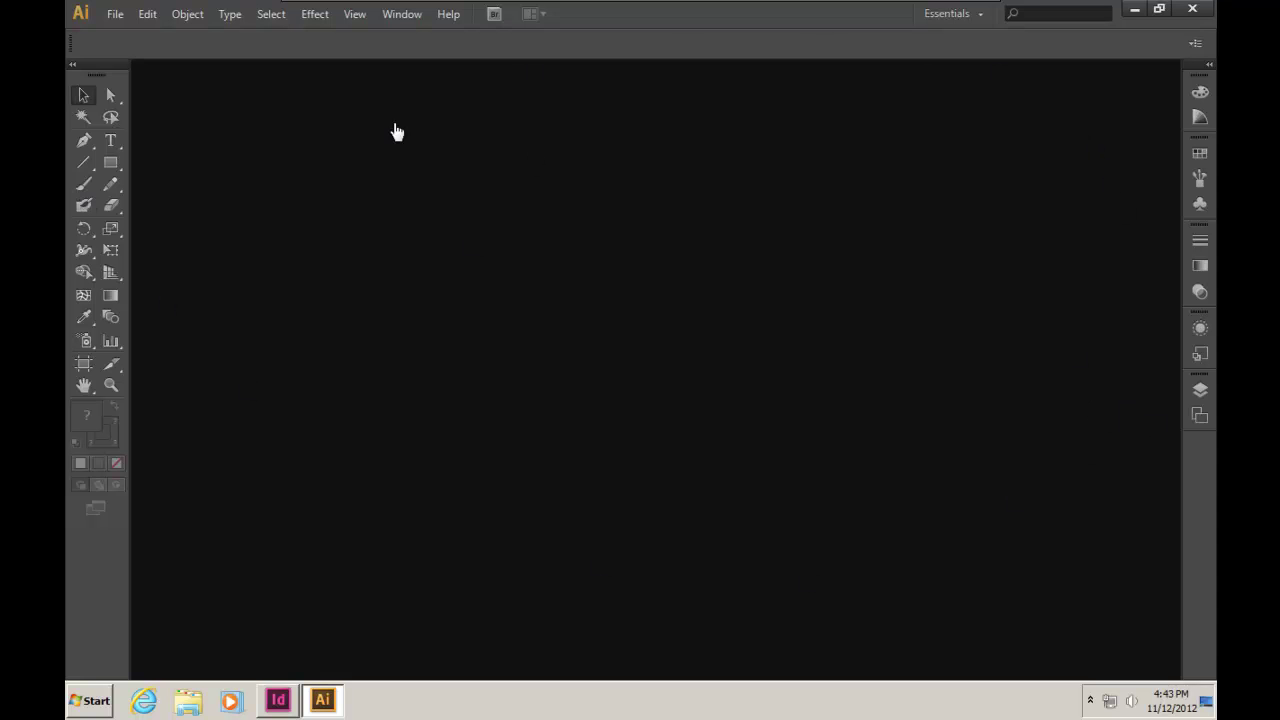
- Create a new Letter-size print document named Sample Diagram in landscape orientation
left_click(114, 14)
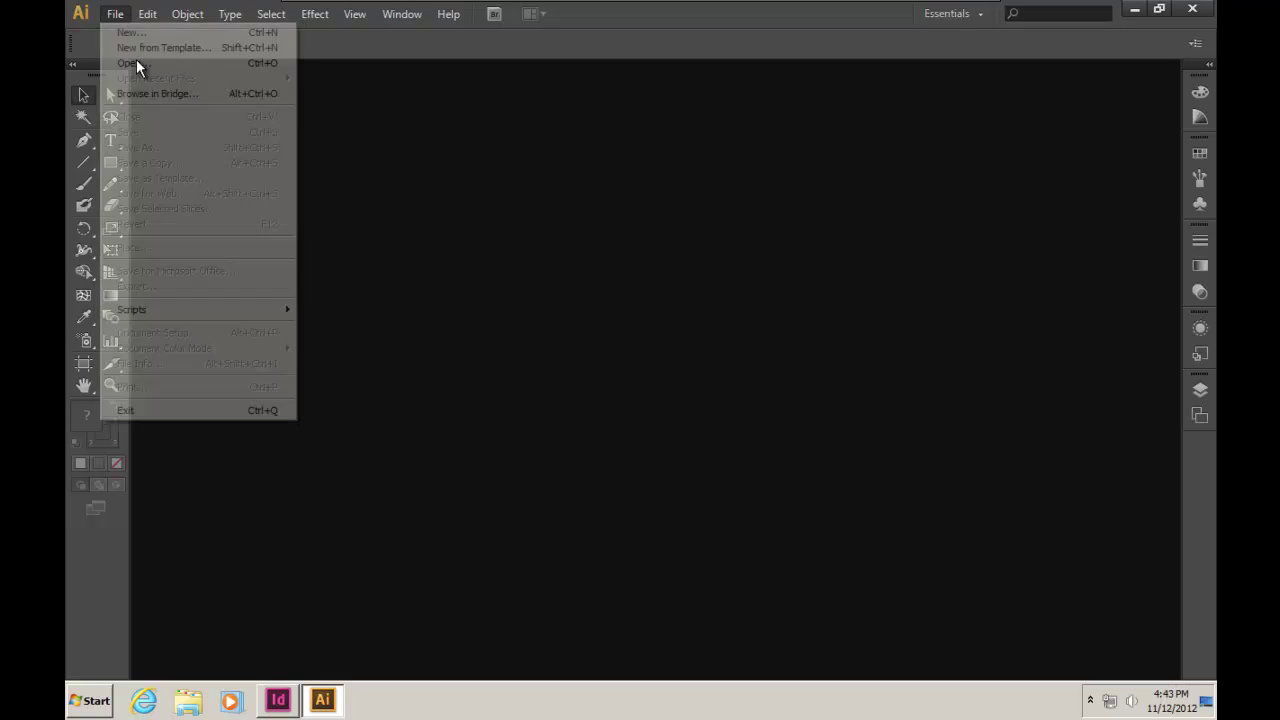
left_click(145, 32)
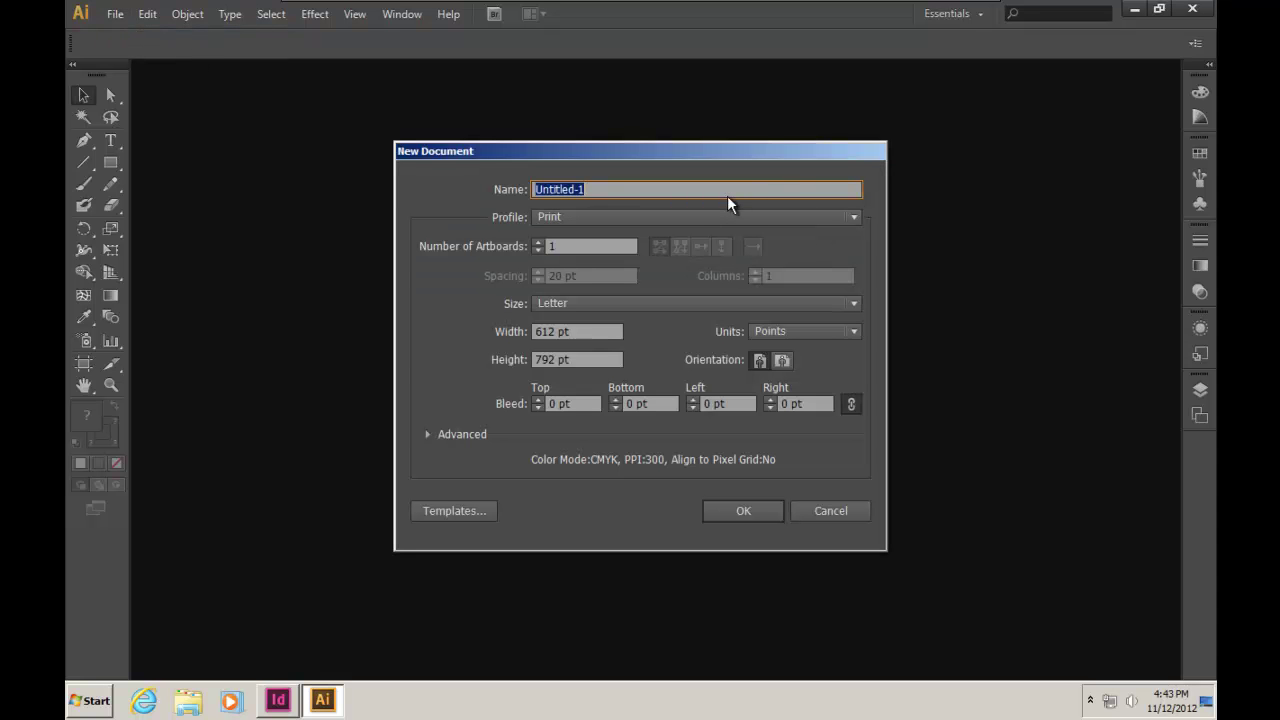
type("Sample Doa")
key("BackSpace")
left_click(785, 363)
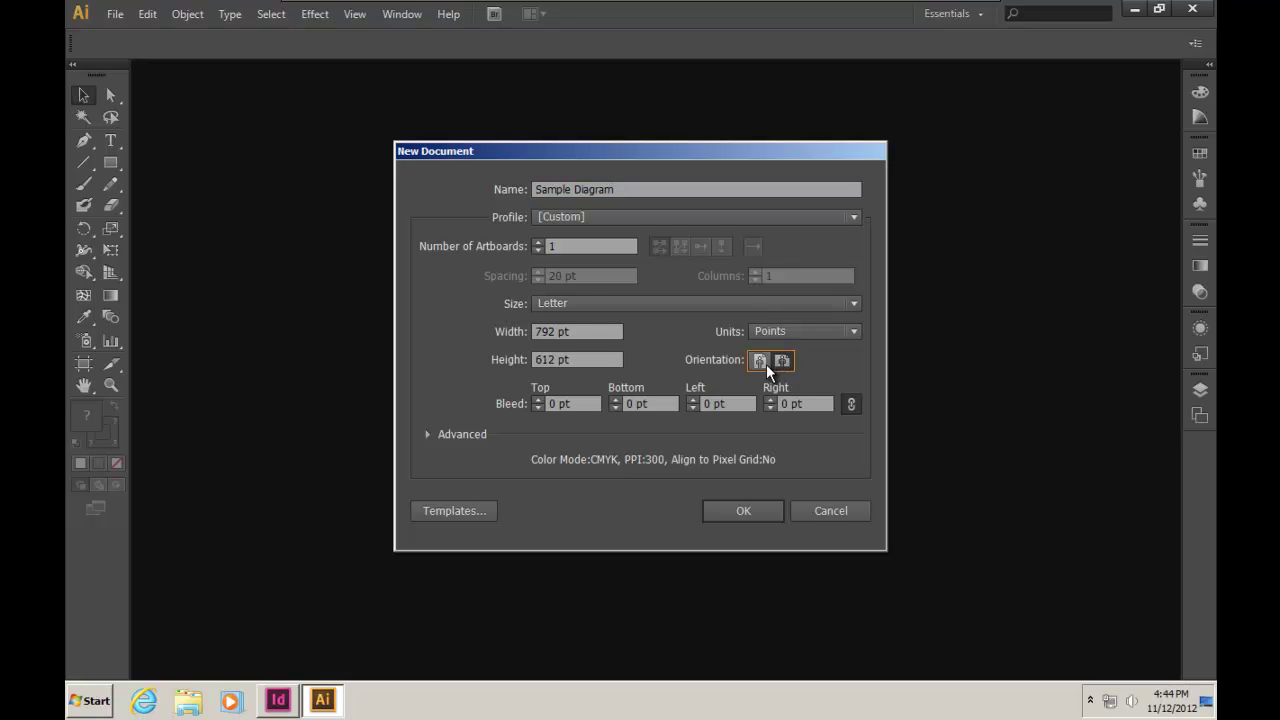
left_click(747, 511)
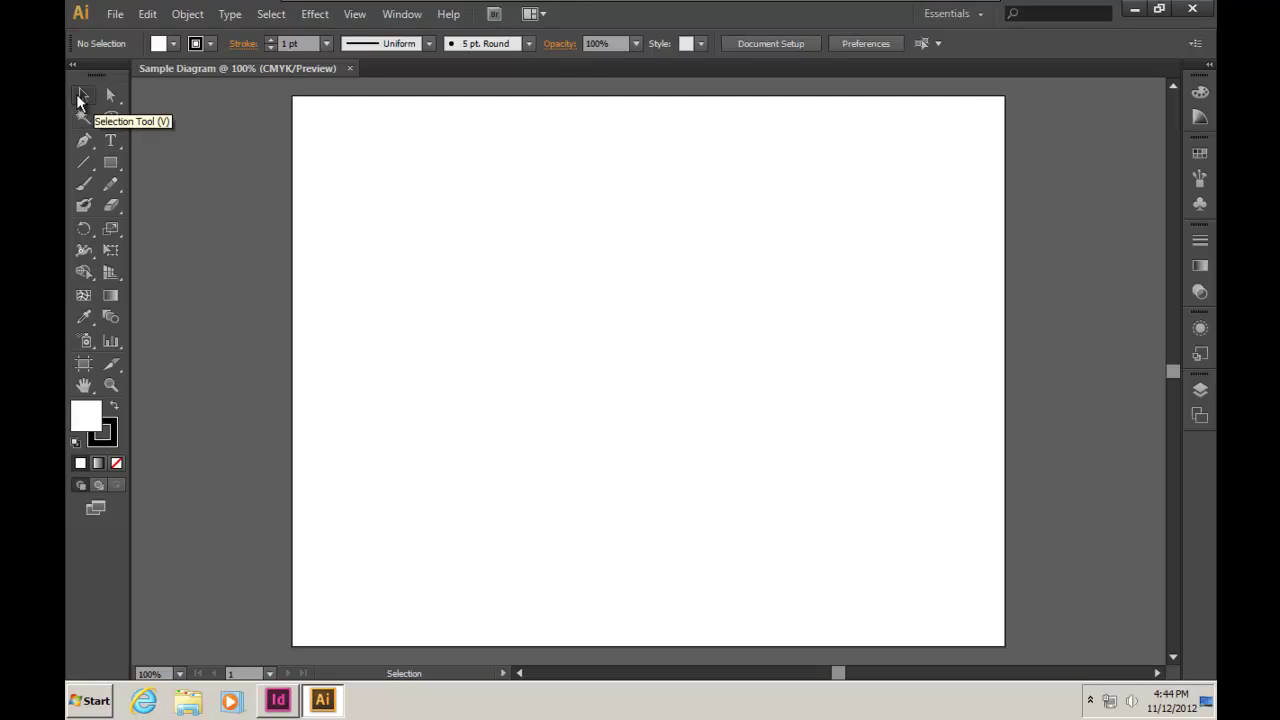
- Draw a closed shape with the Pen tool across the artboard's upper half, with straight edges and a rounded lower-right end, then deselect it
left_click(85, 144)
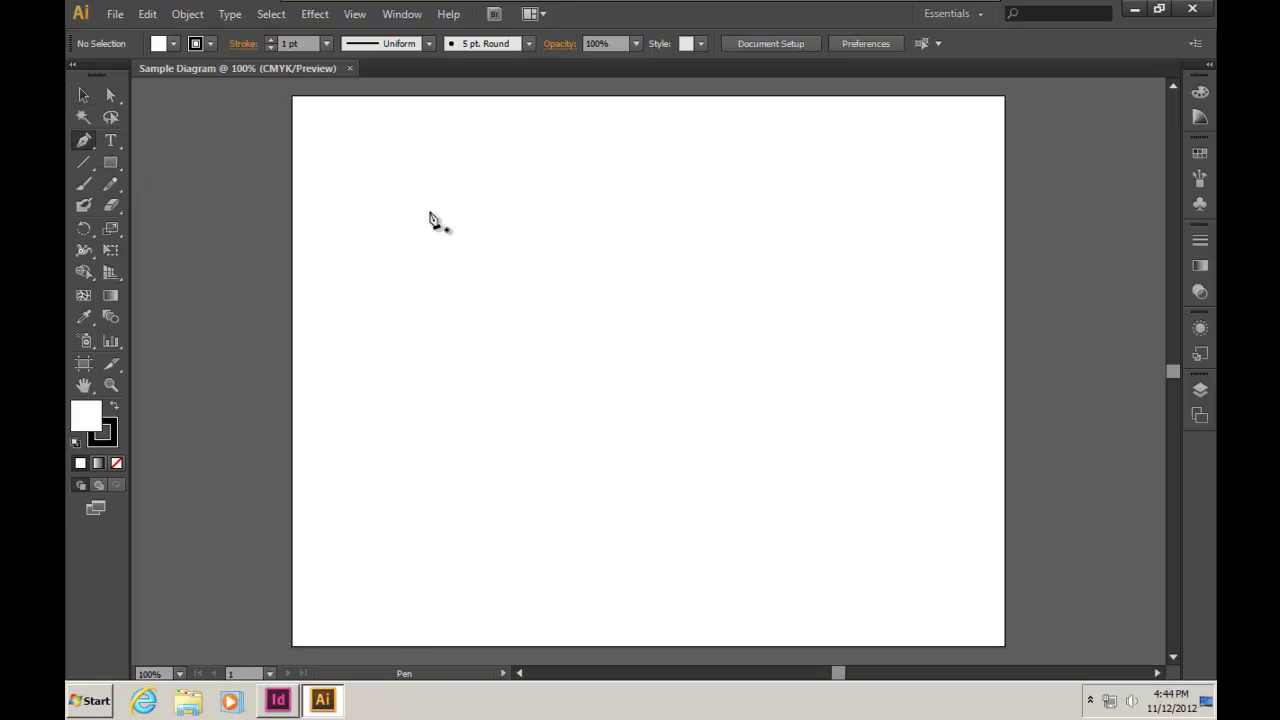
left_click(398, 194)
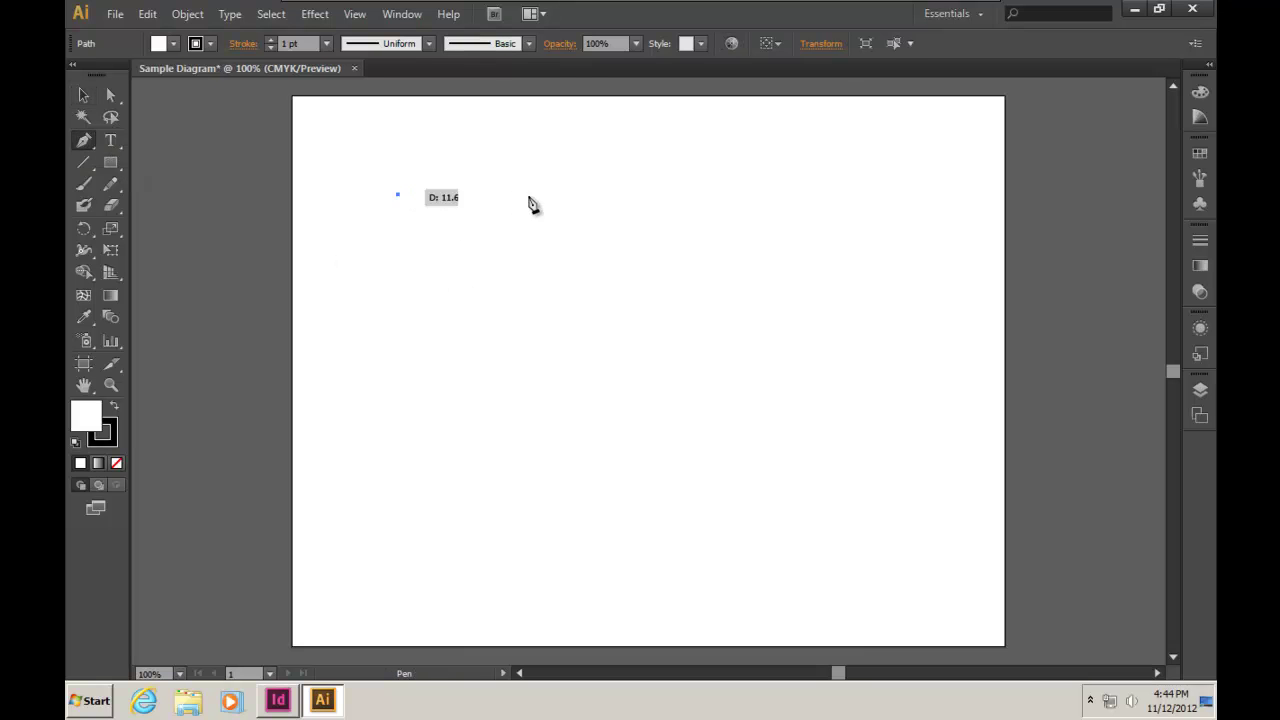
left_click(729, 173)
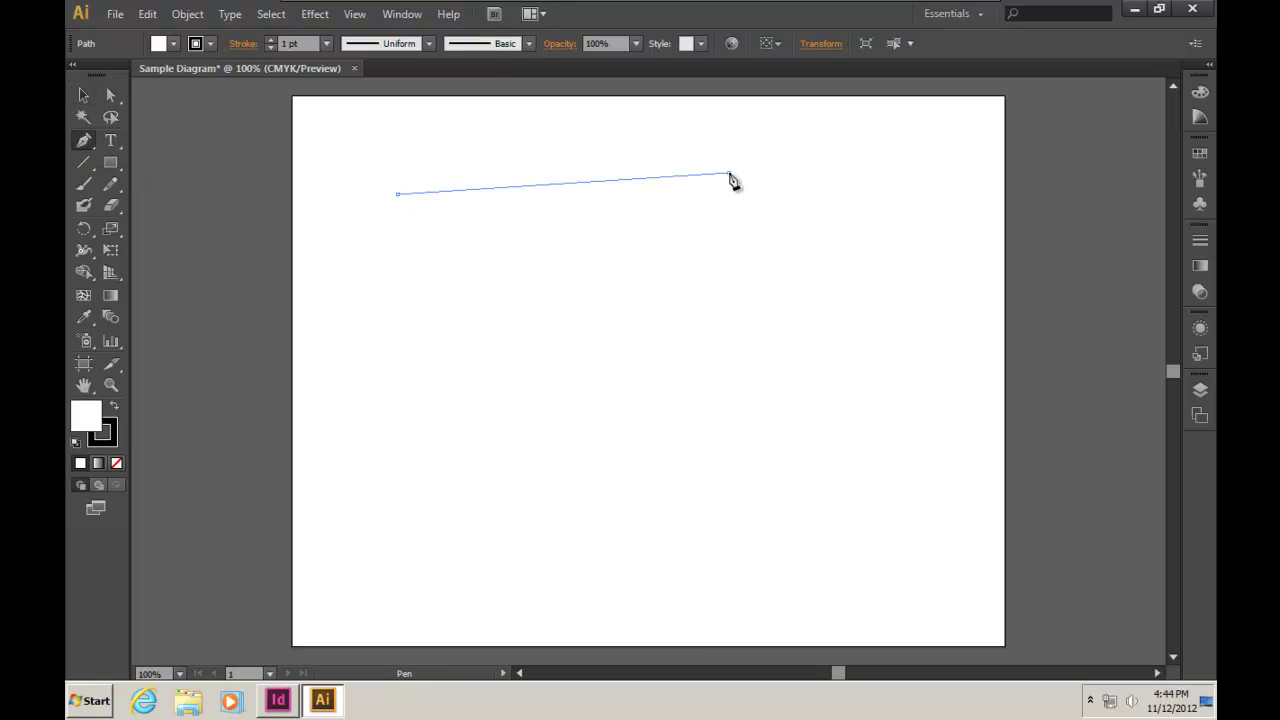
left_click(865, 268)
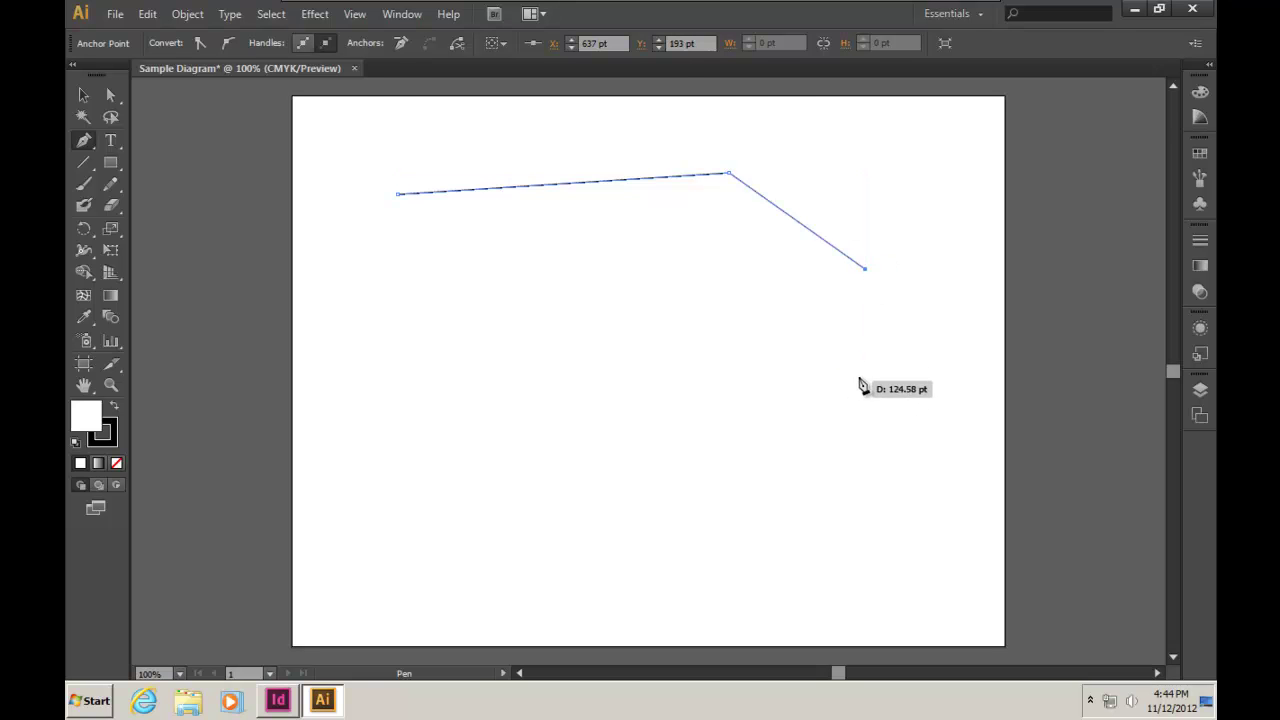
left_click_drag(858, 376, 803, 432)
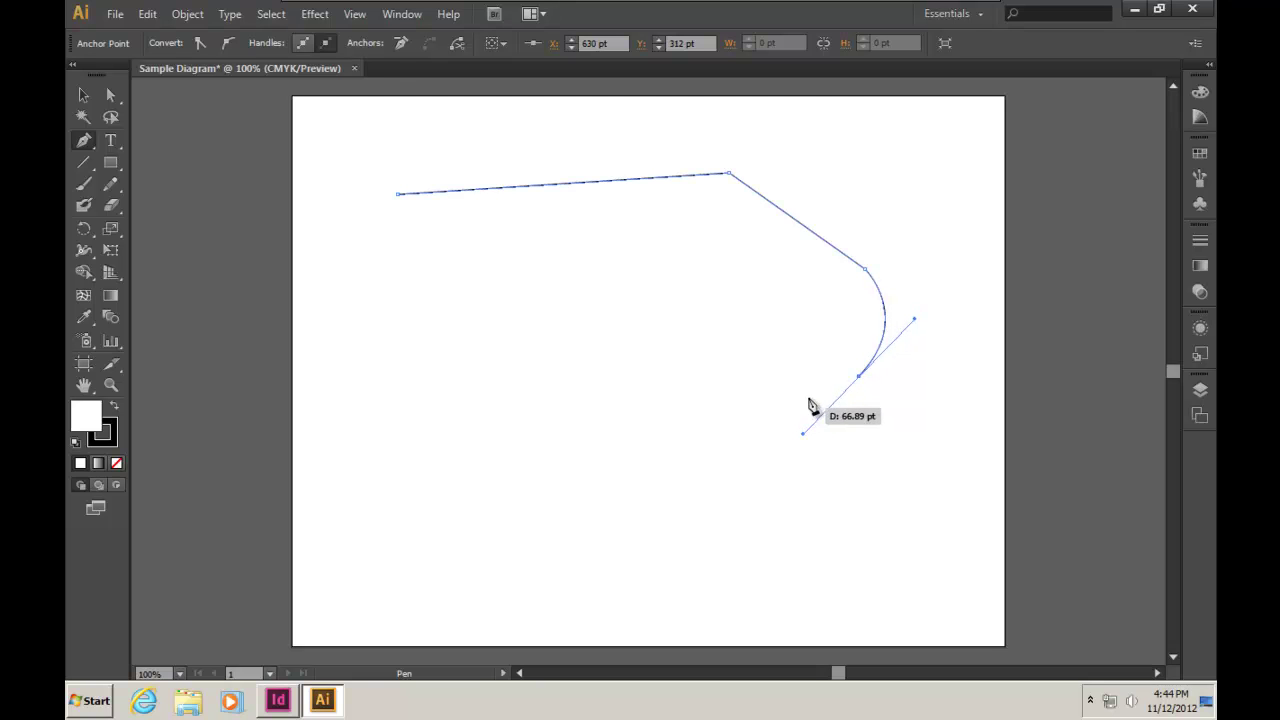
left_click(734, 372)
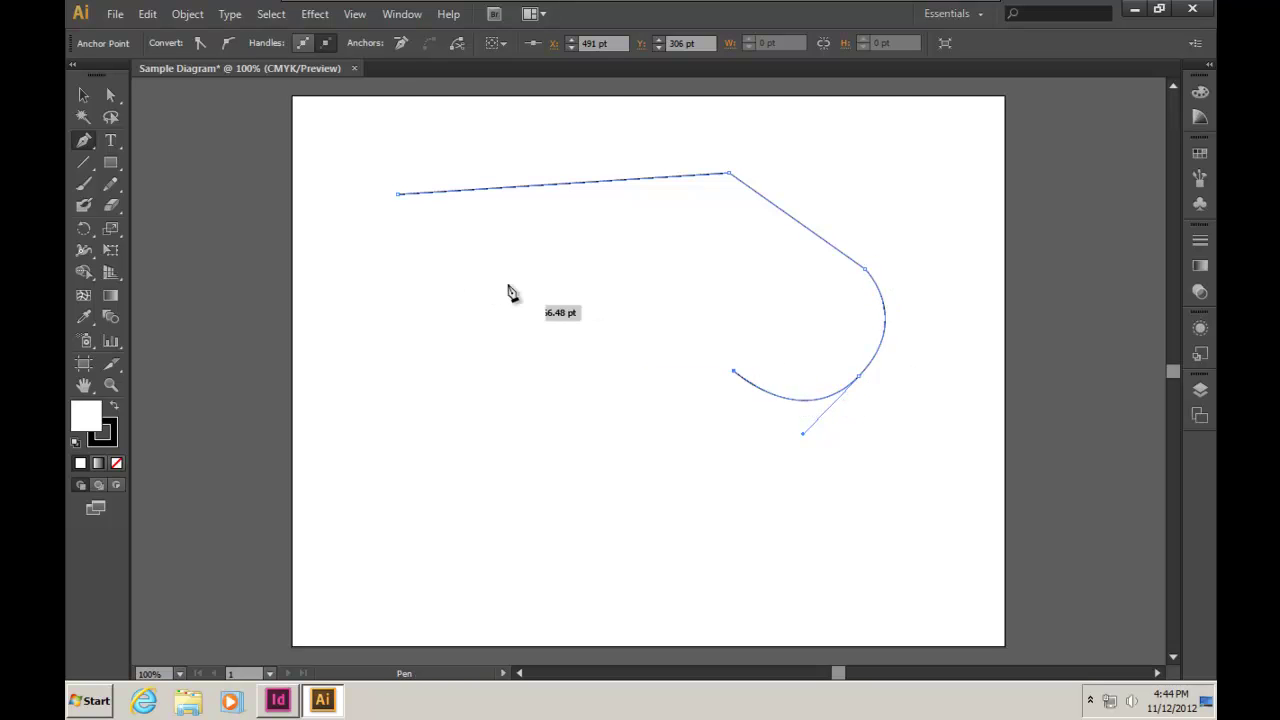
left_click(415, 354)
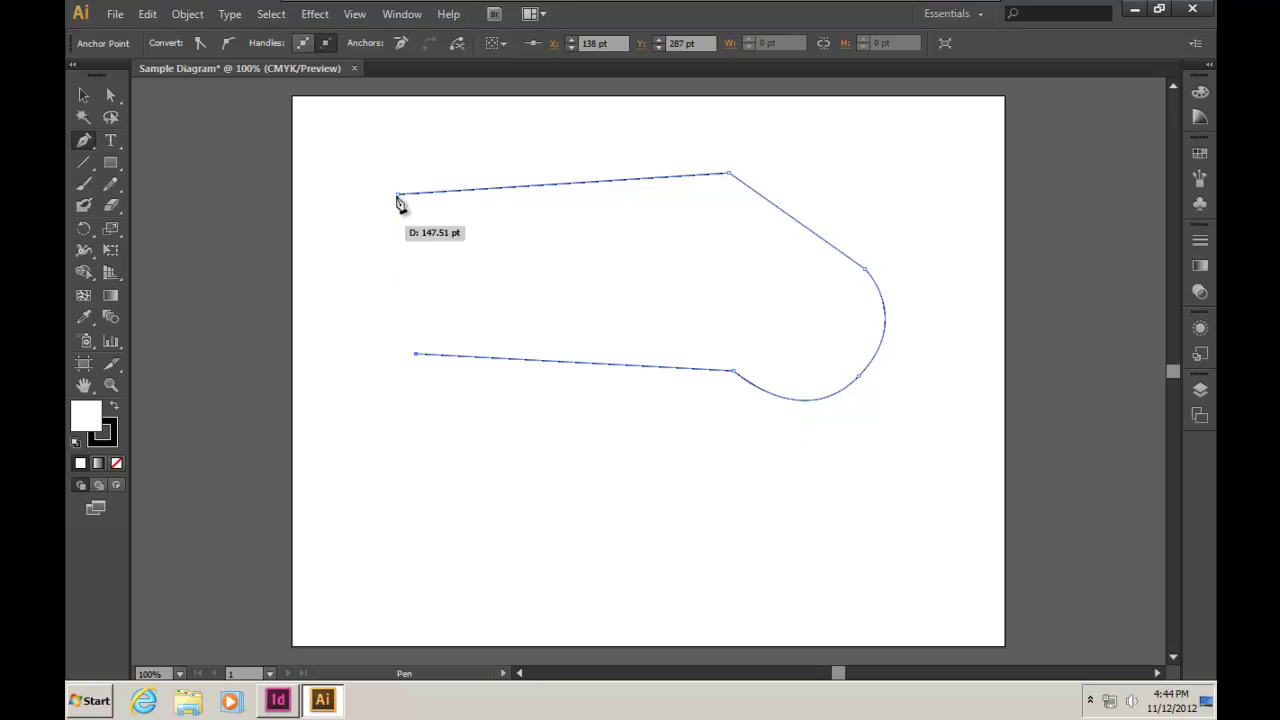
left_click(398, 196)
key("v")
left_click(604, 364)
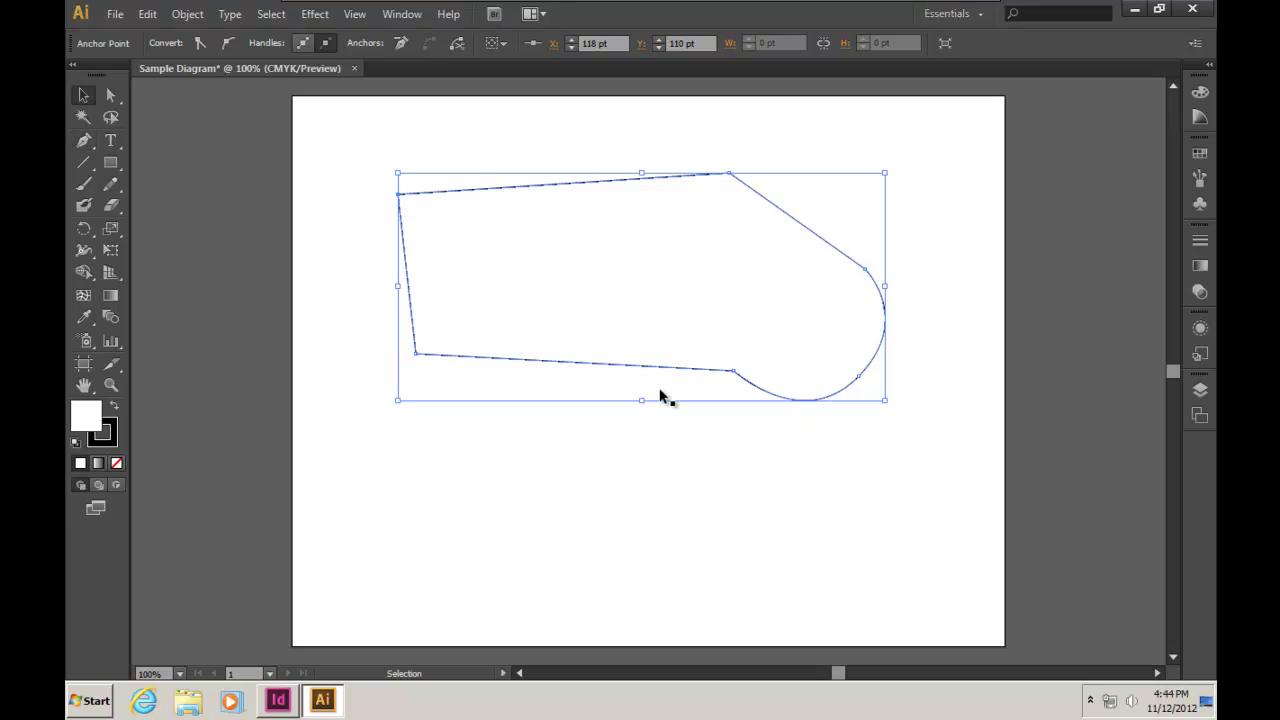
left_click(679, 462)
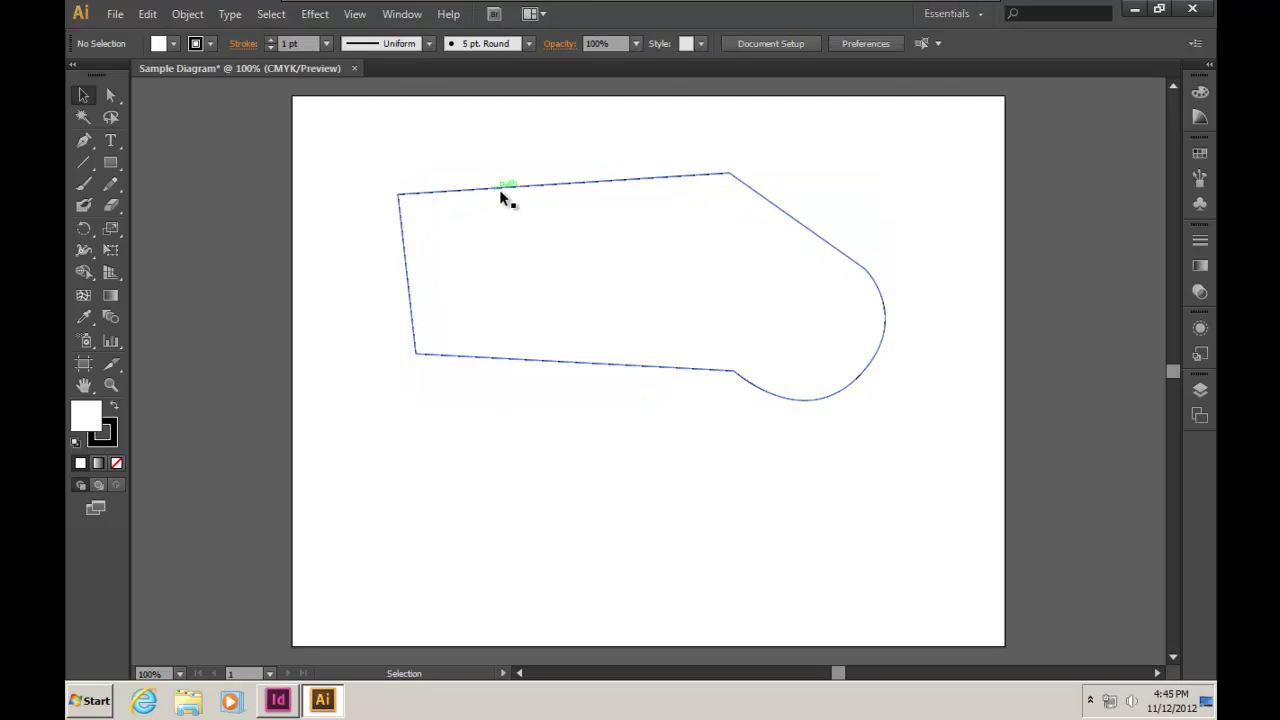
- Try red and orange swatches as the closed shape's fill, then fill it with green and deselect it
left_click(788, 399)
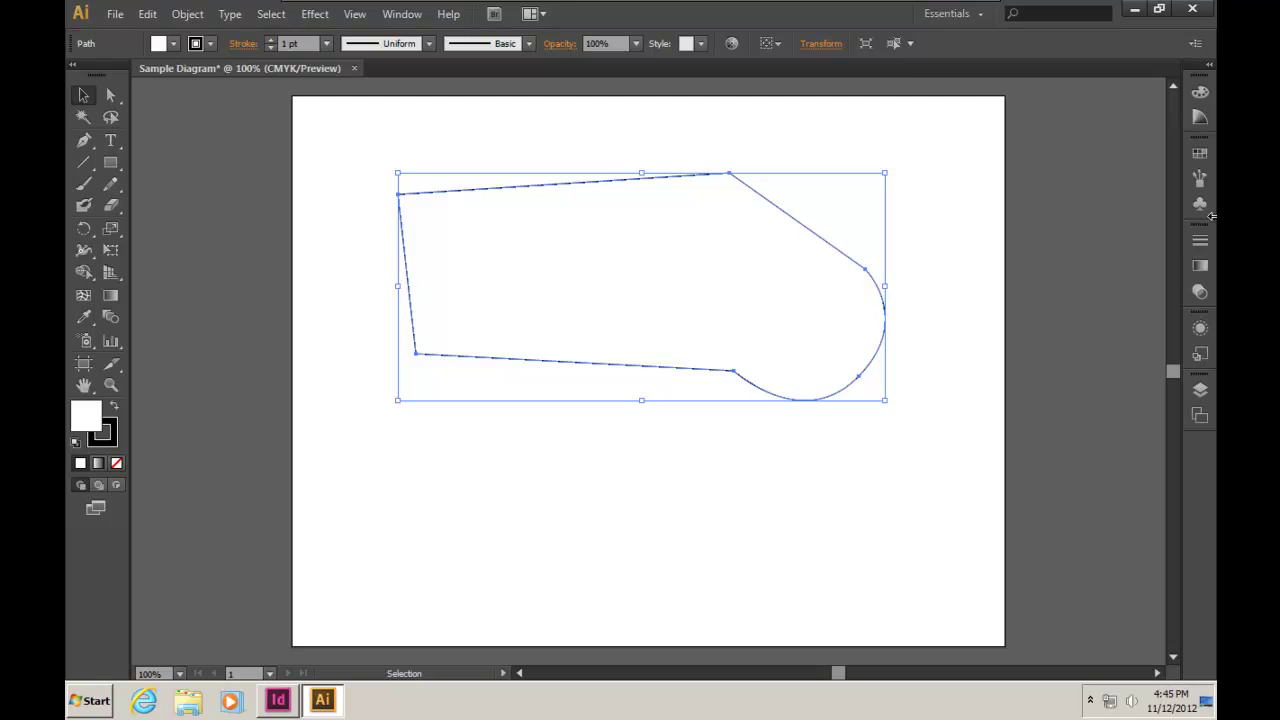
left_click(1200, 153)
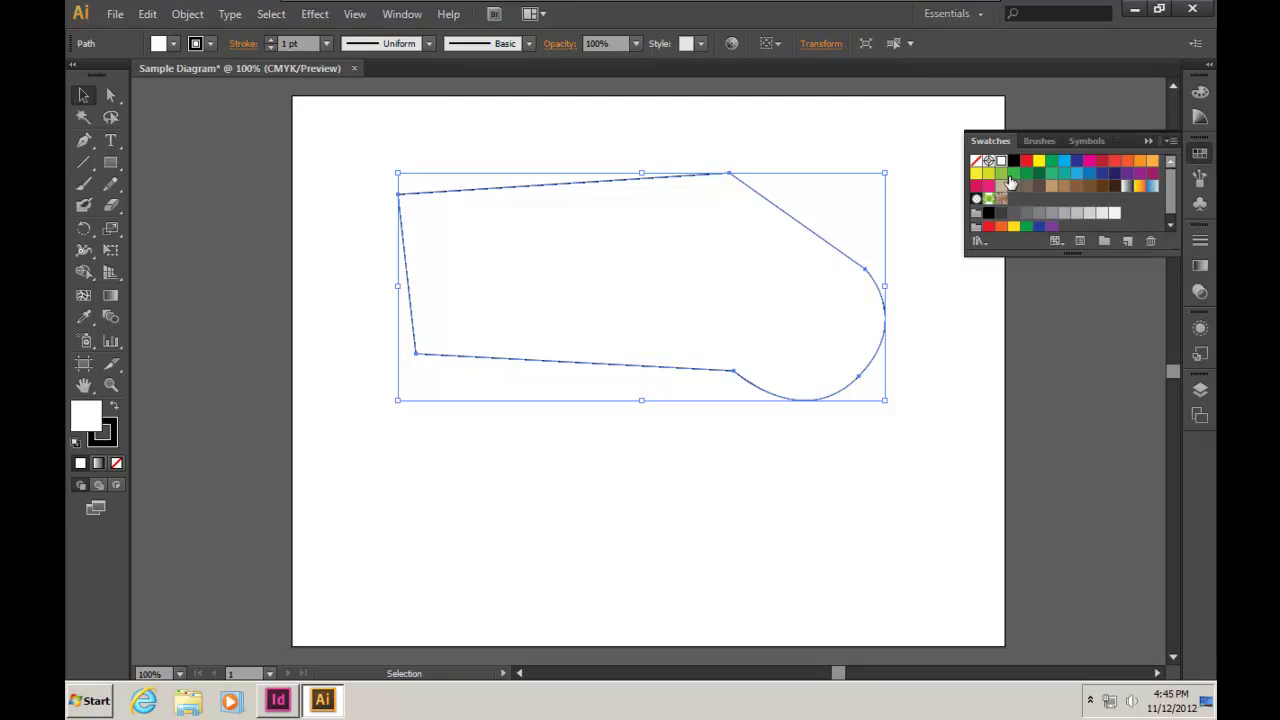
left_click(1027, 162)
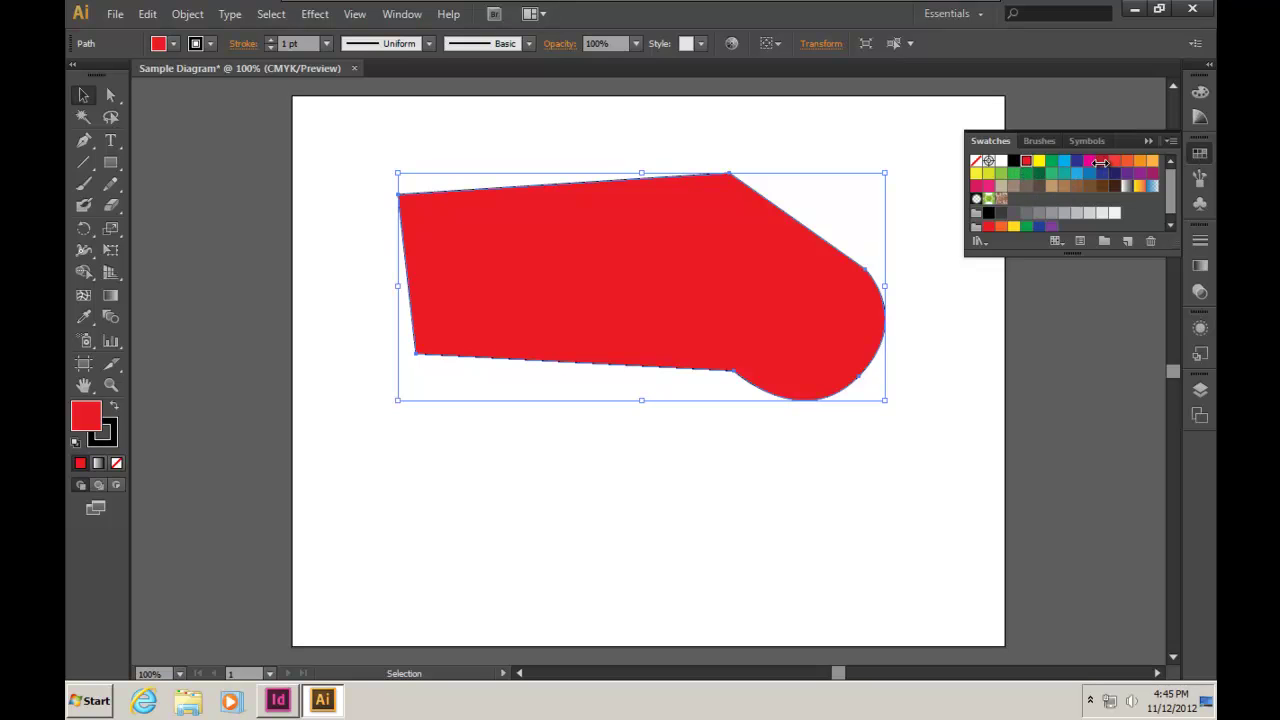
left_click(1133, 165)
left_click(1014, 175)
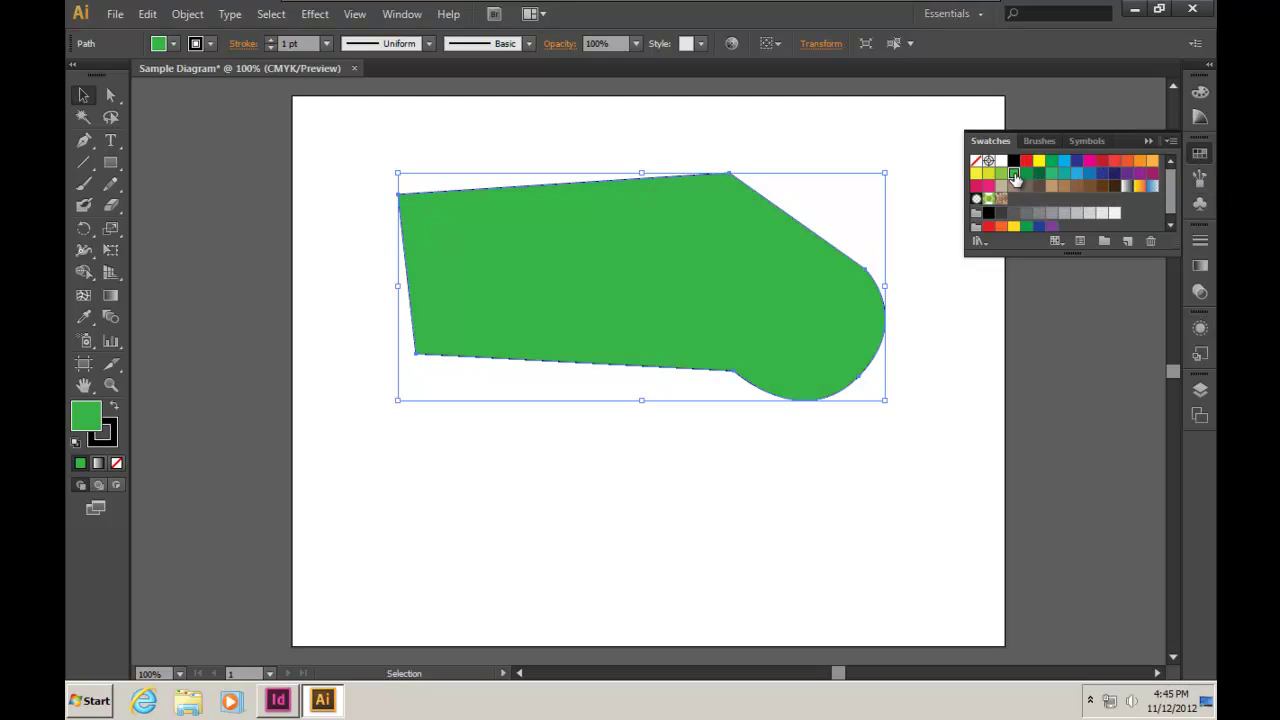
left_click(964, 428)
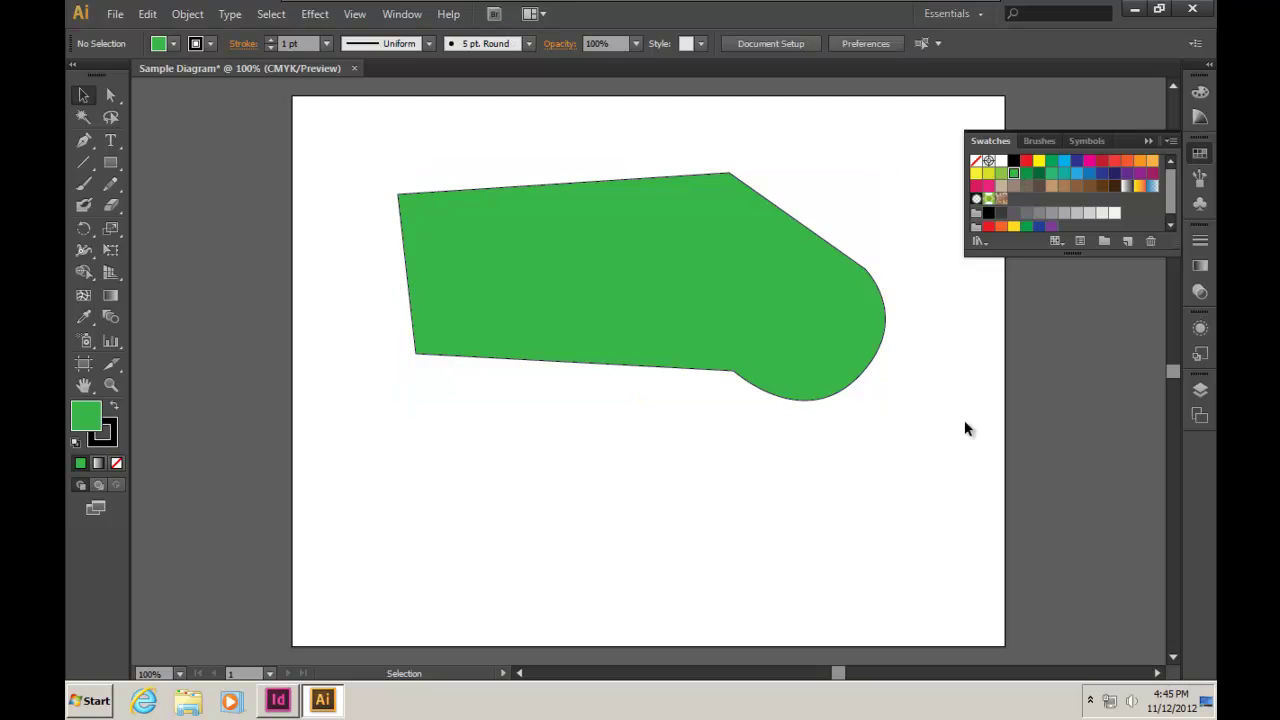
left_click(1148, 140)
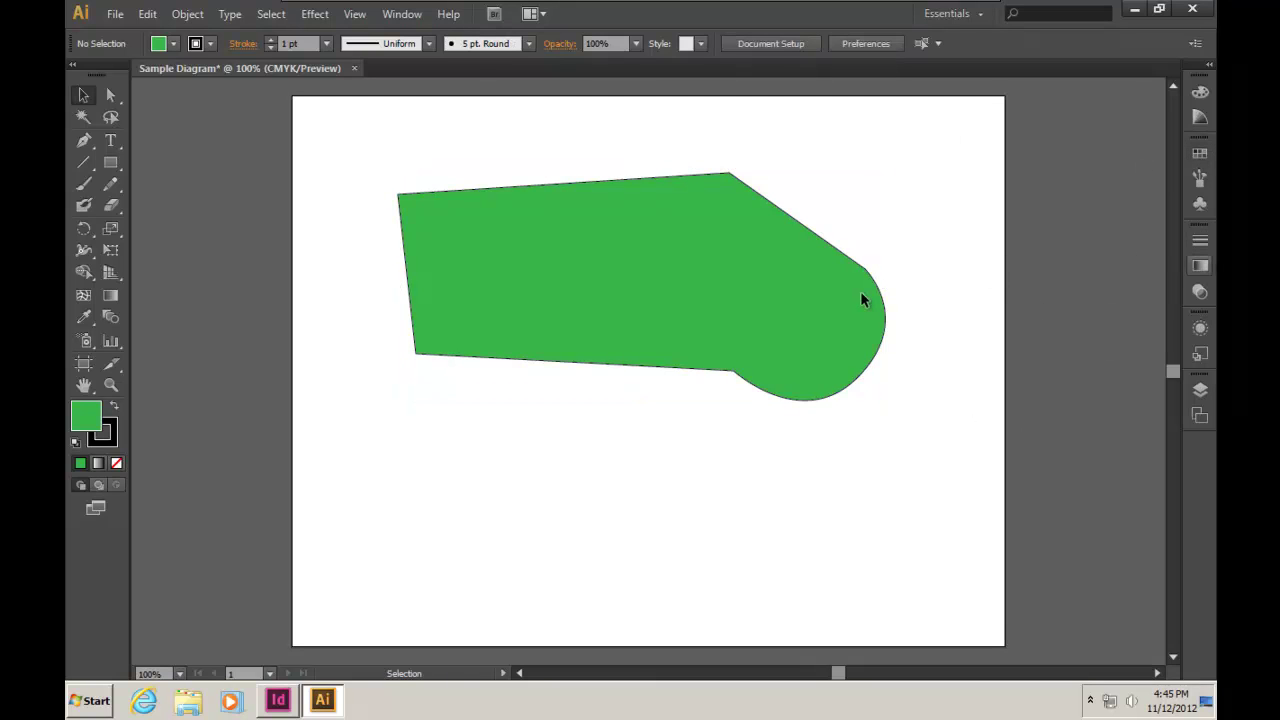
- Set the green shape's stroke weight to 11 pt
left_click(821, 240)
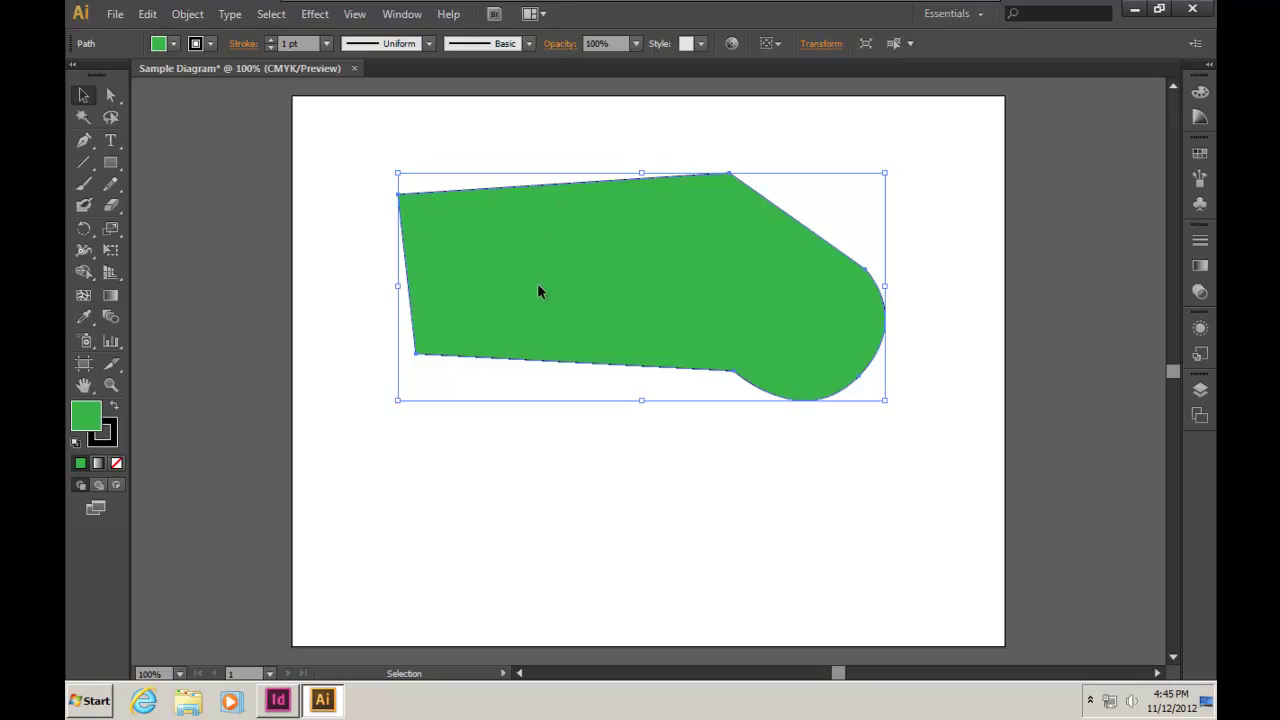
left_click(1201, 243)
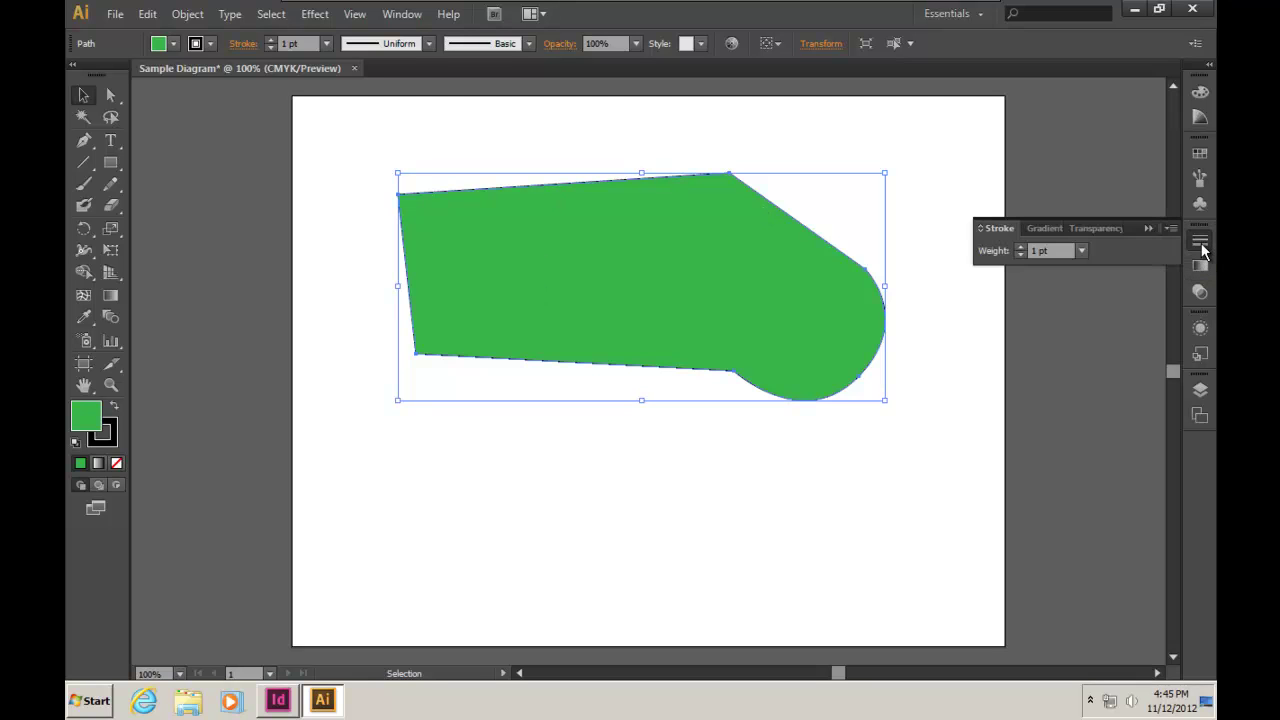
left_click(1020, 247)
left_click(1020, 247)
left_click(1020, 247)
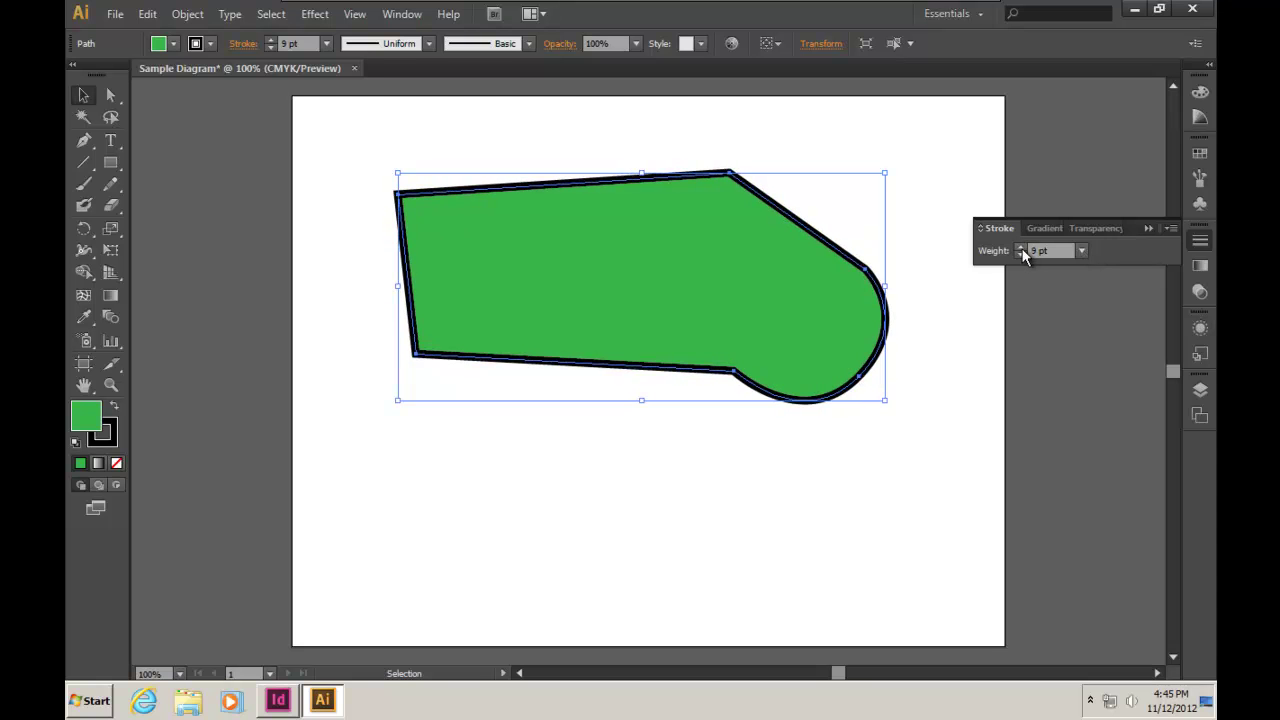
- Show the full stroke options and give the green shape a dashed outline with 15 pt dashes
left_click(1169, 230)
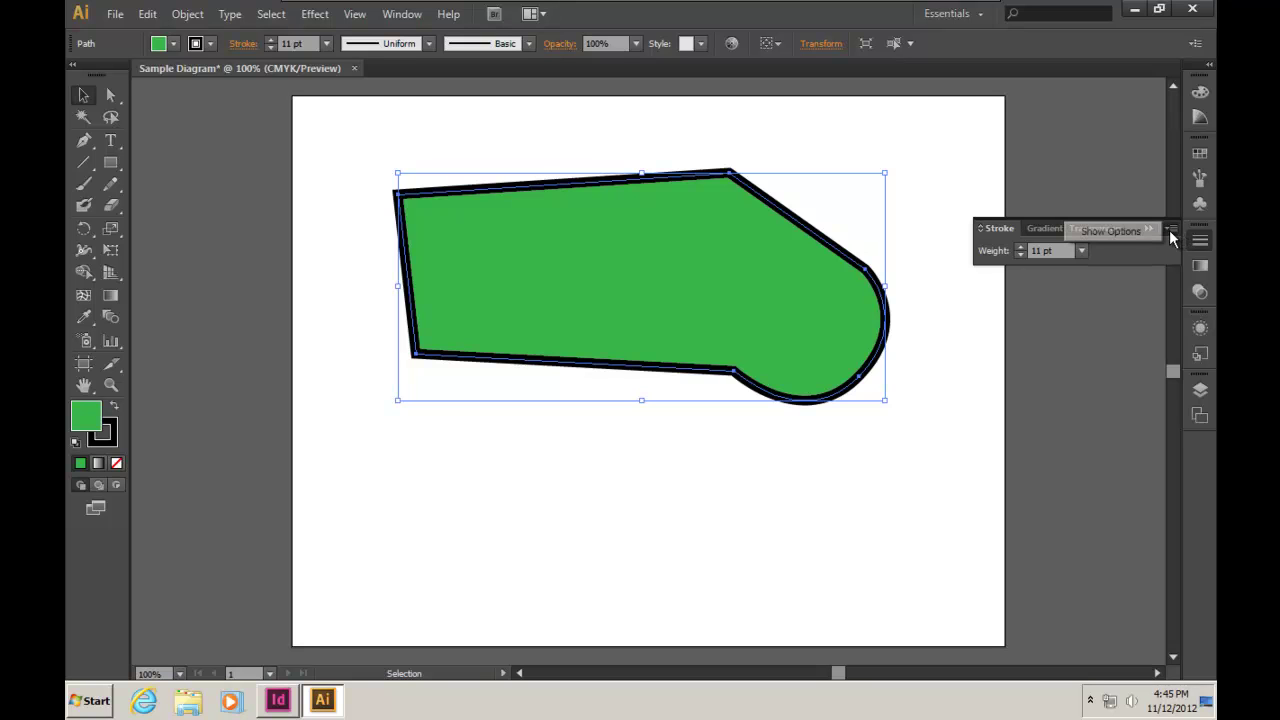
left_click(1111, 231)
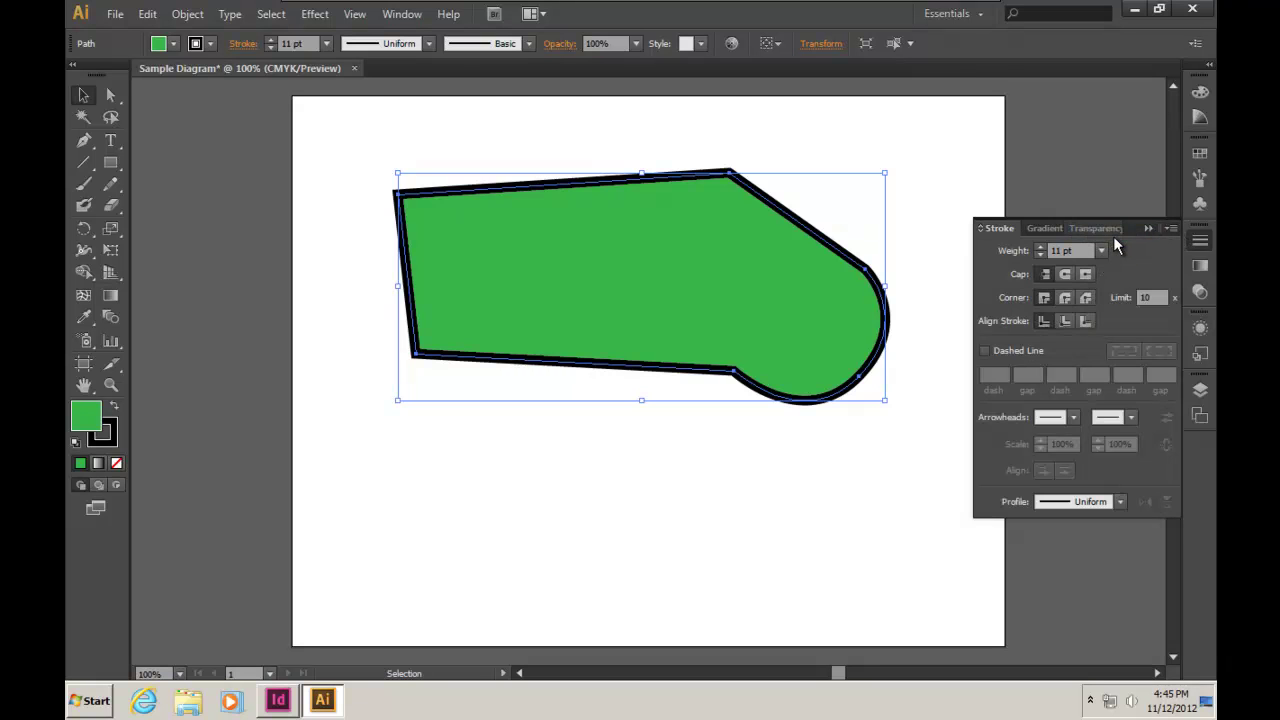
left_click(987, 350)
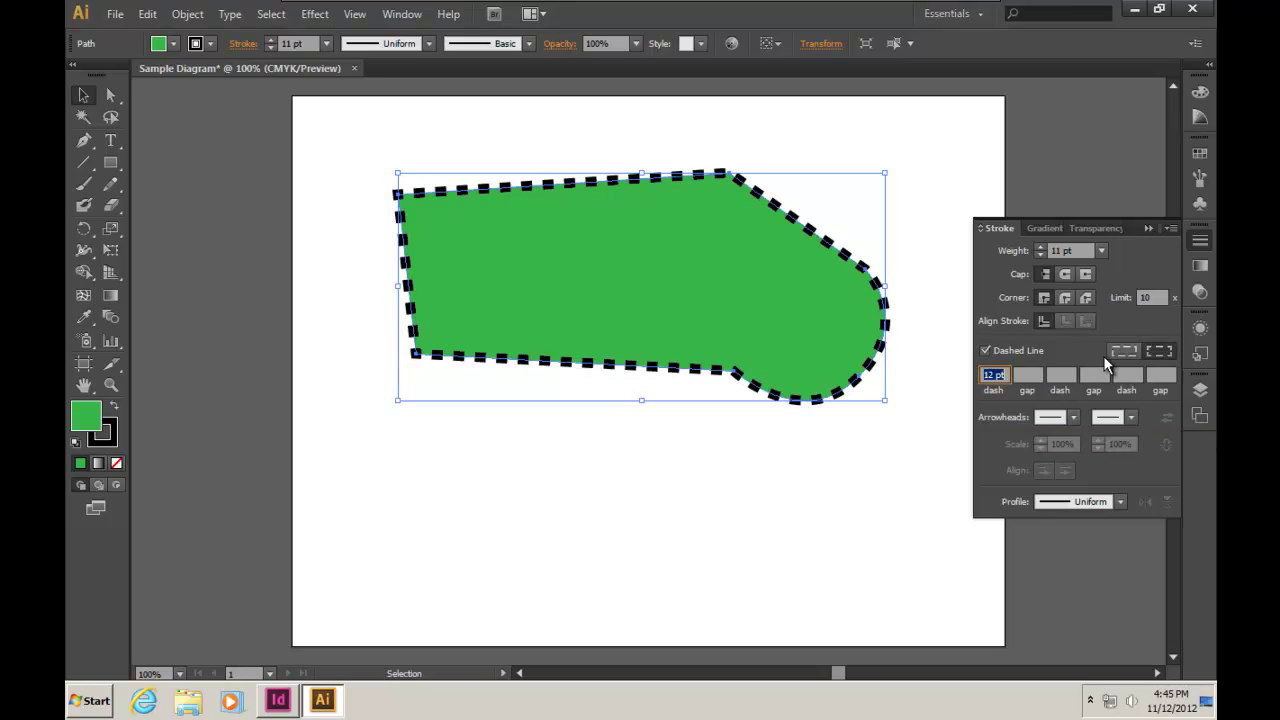
left_click(994, 375)
left_click_drag(997, 377, 972, 384)
type("1")
type("6")
key("Return")
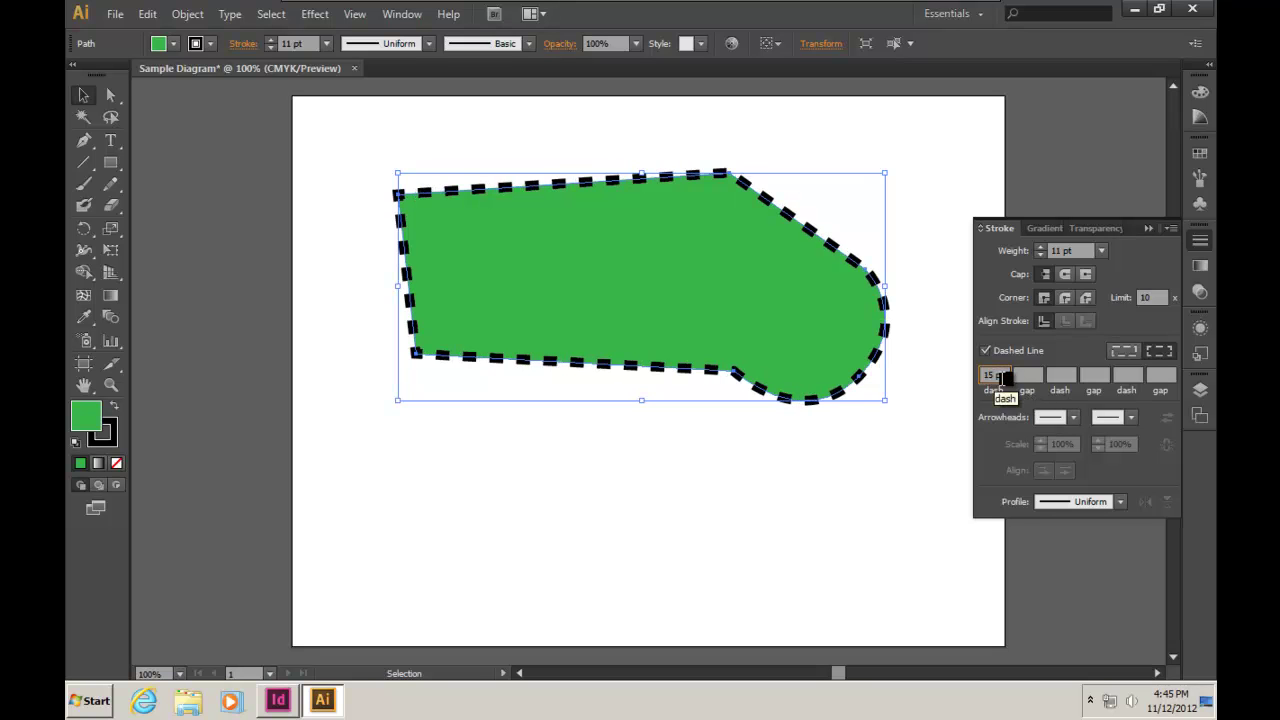
left_click(1148, 232)
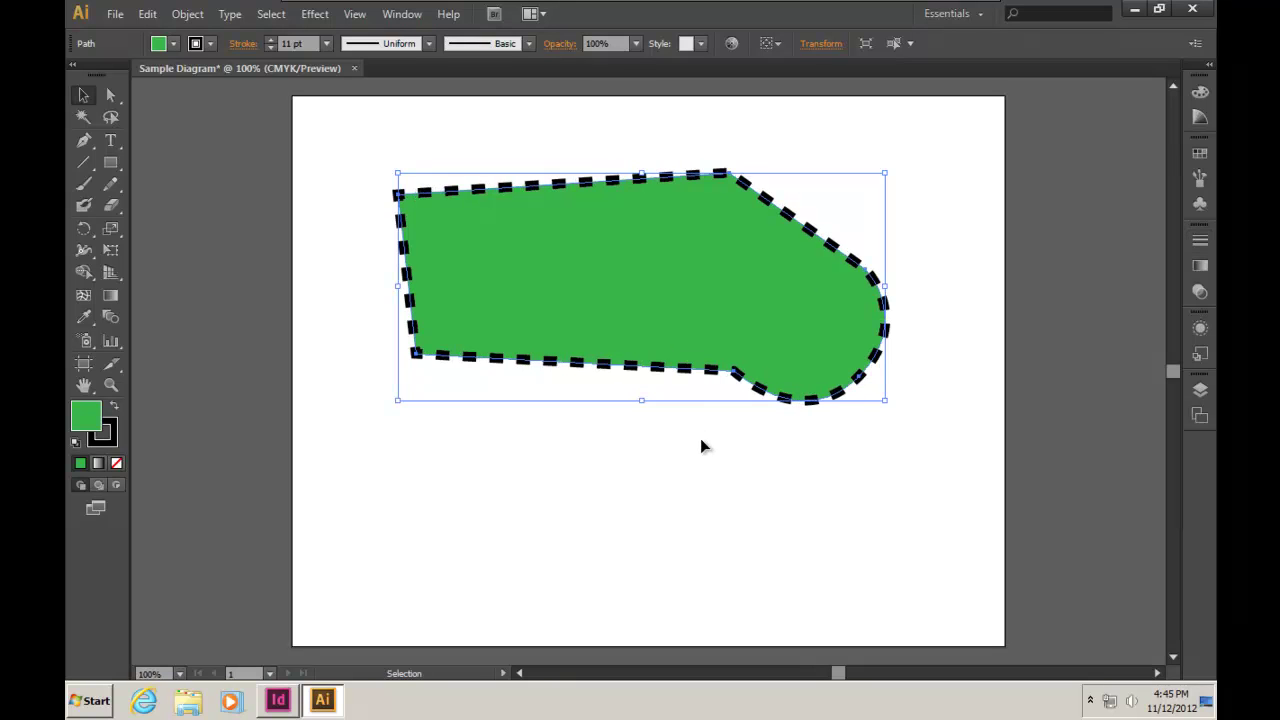
left_click(530, 465)
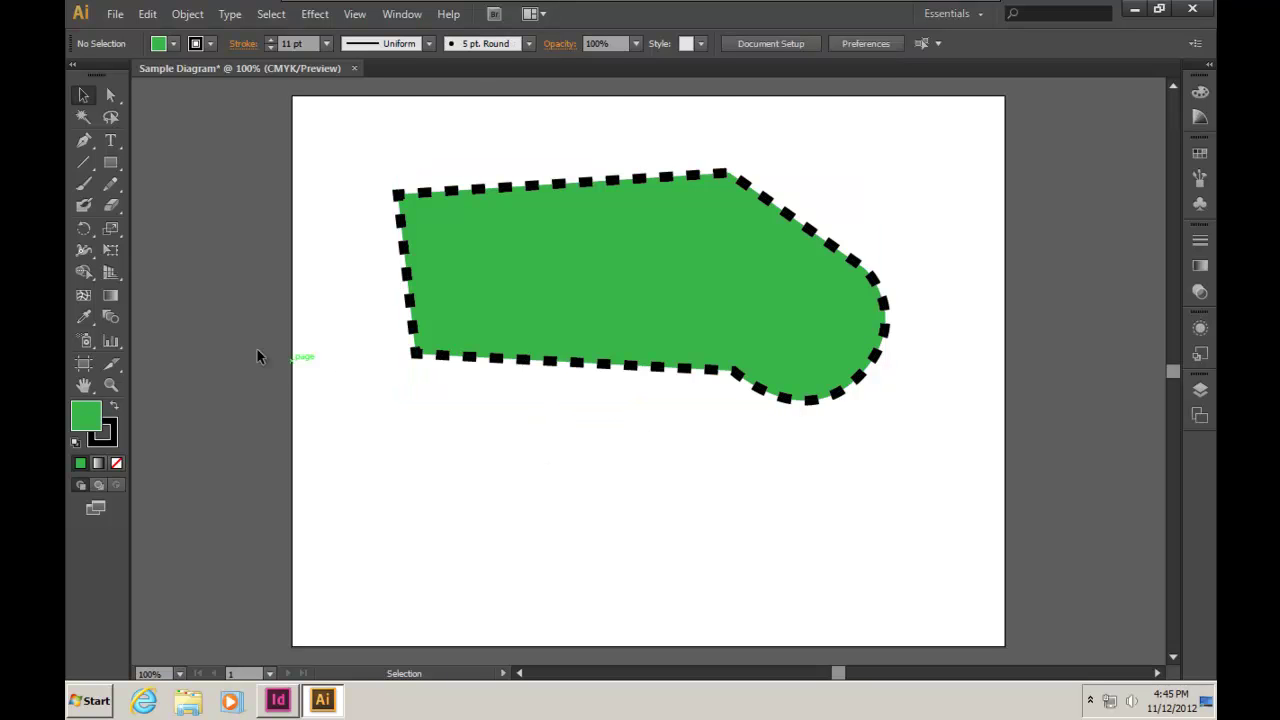
- Draw a diagonal line segment sloping down to the right below the green shape, then deselect it
left_click(84, 161)
left_click_drag(340, 408, 669, 535)
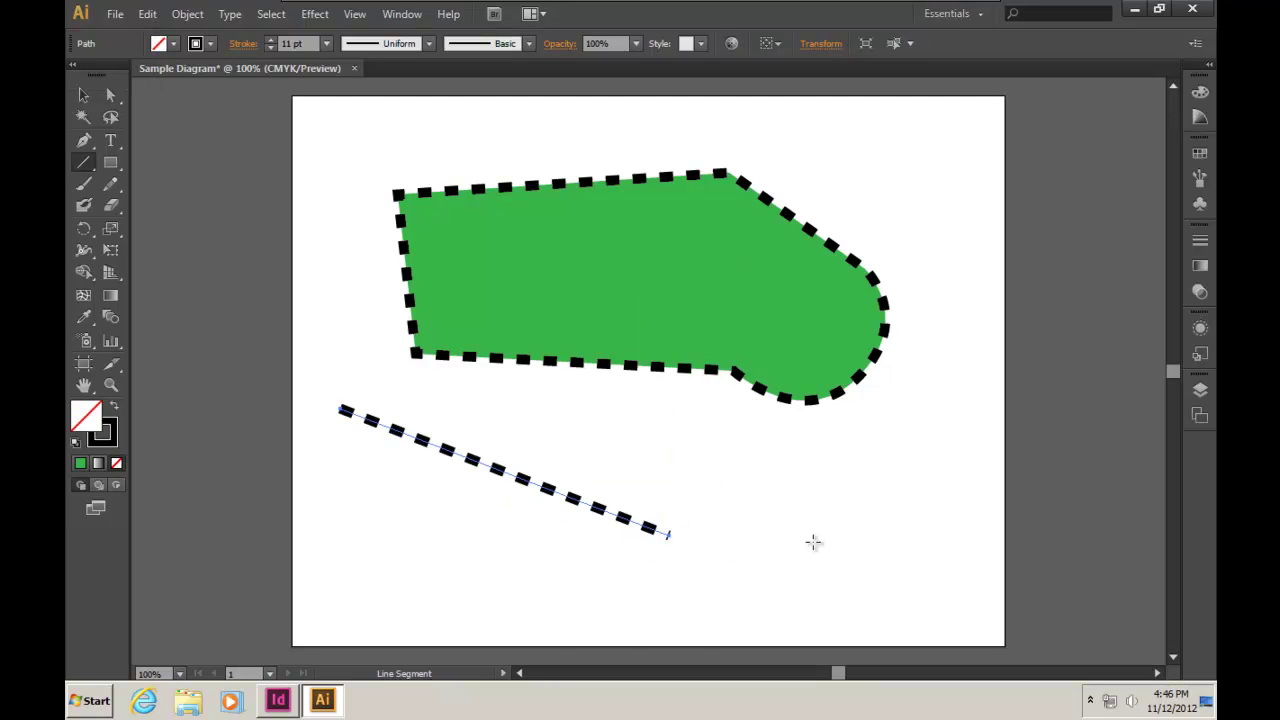
key("v")
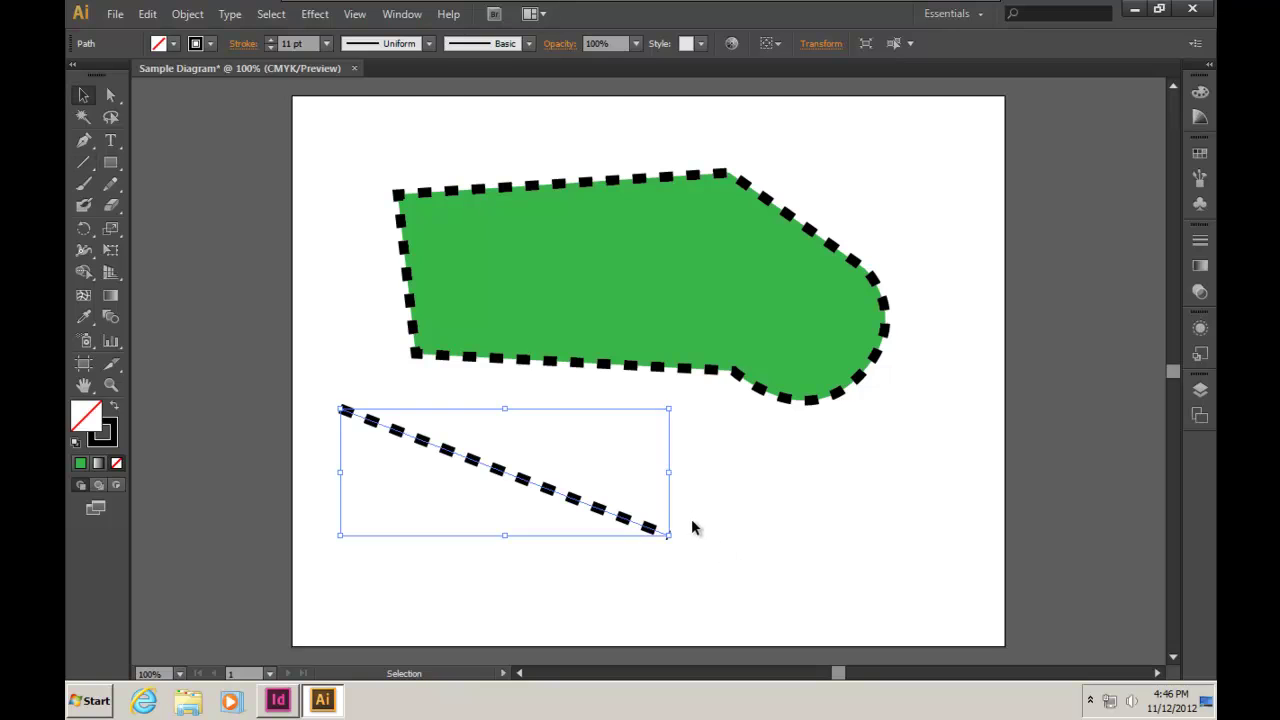
left_click(786, 508)
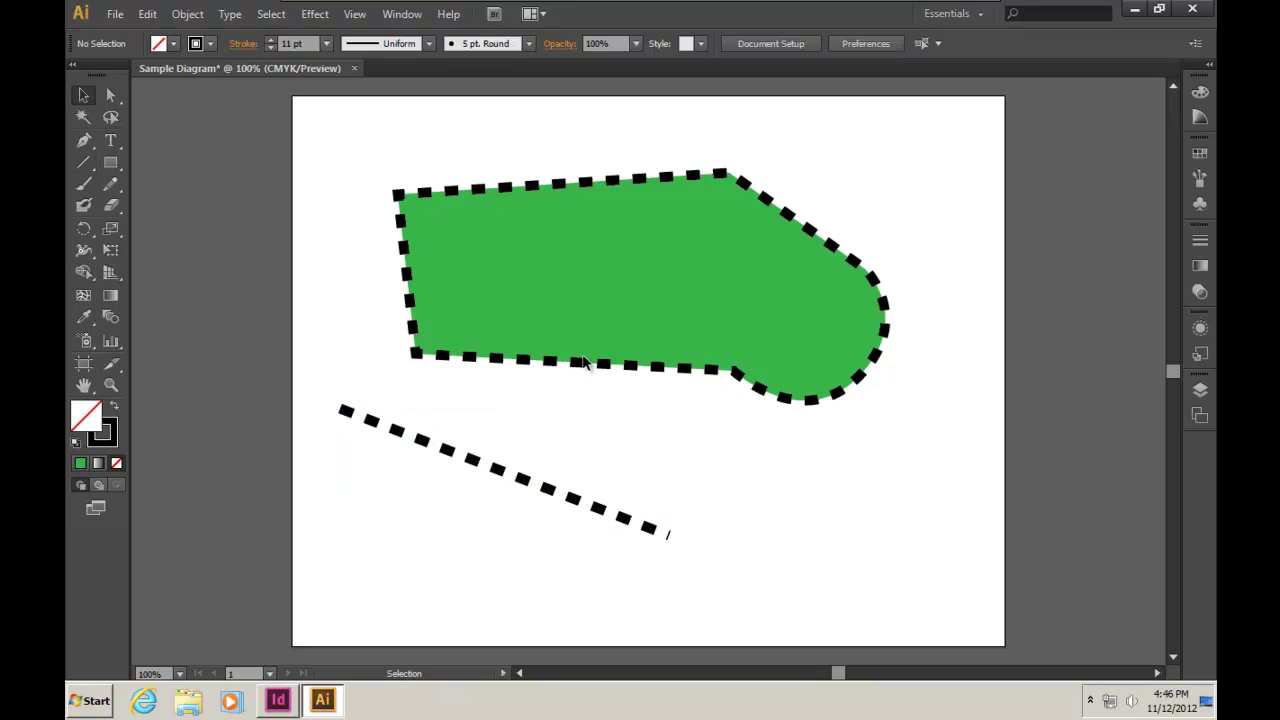
- Reduce the diagonal line's stroke weight to 4 pt and turn off its dashes
left_click(494, 469)
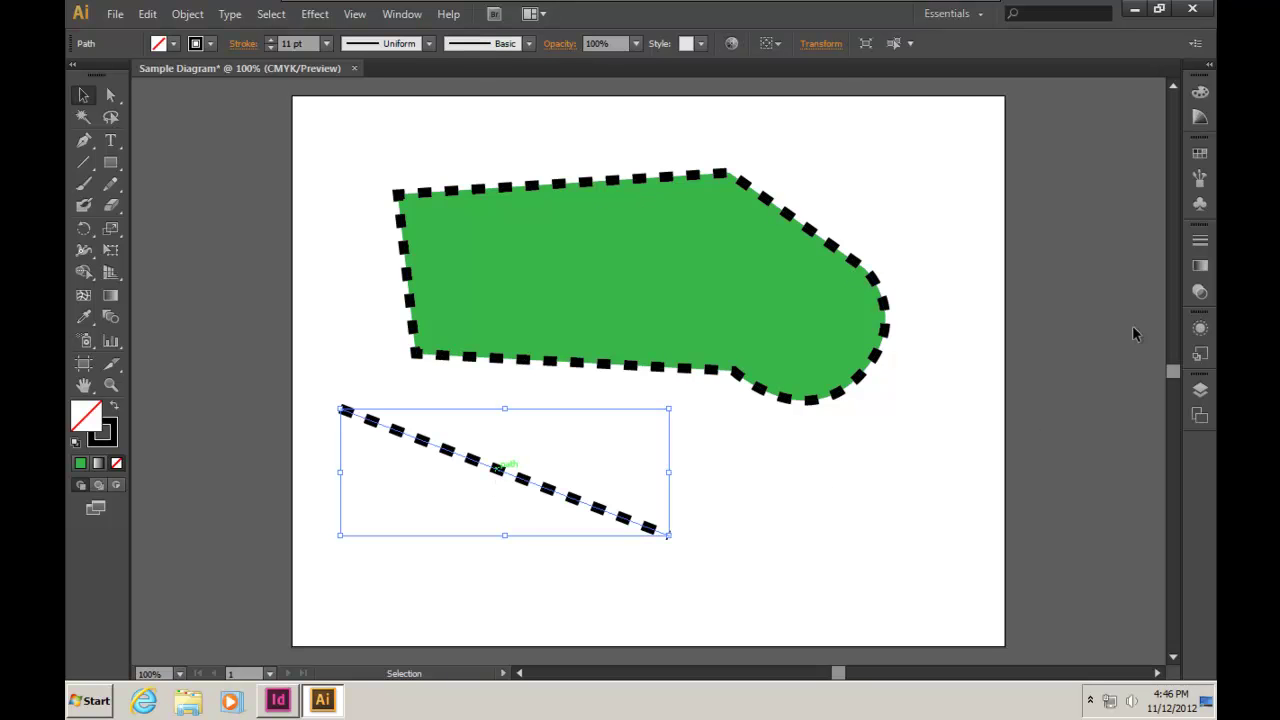
left_click(1201, 241)
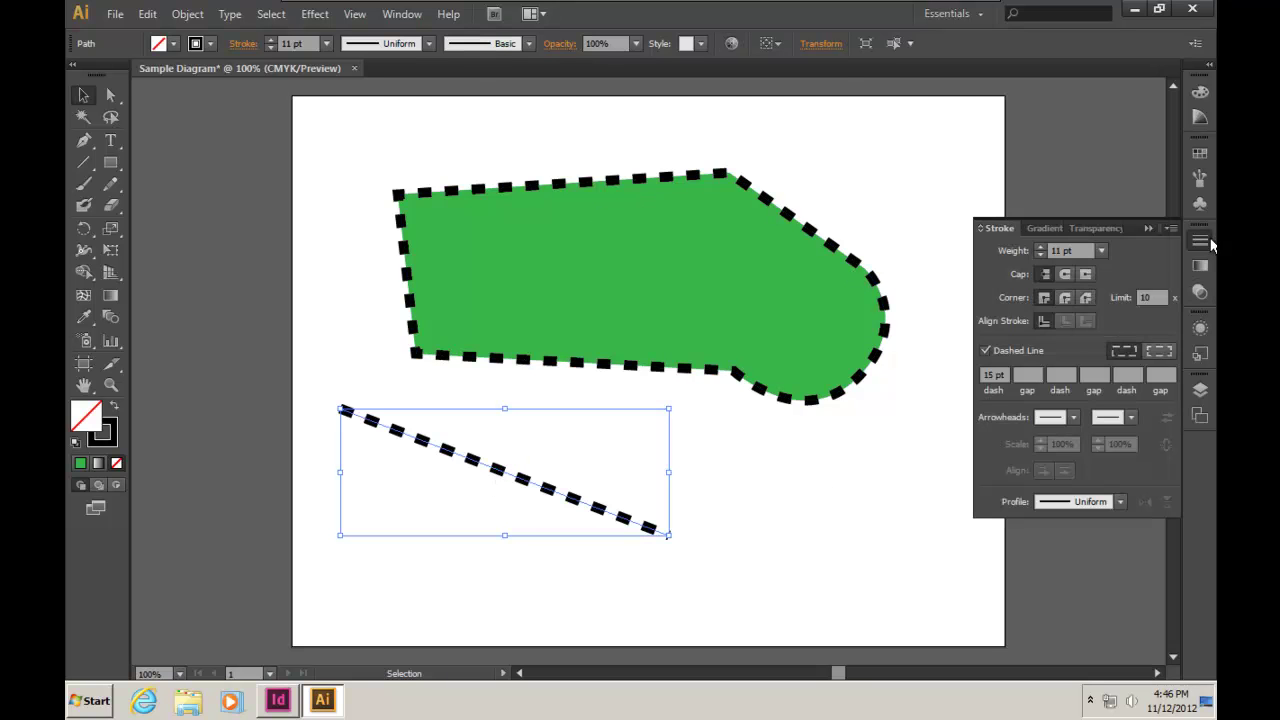
left_click(1040, 255)
left_click(1040, 255)
left_click(1040, 255)
left_click(1040, 255)
left_click(1040, 255)
left_click(1040, 255)
left_click(1040, 255)
left_click(985, 351)
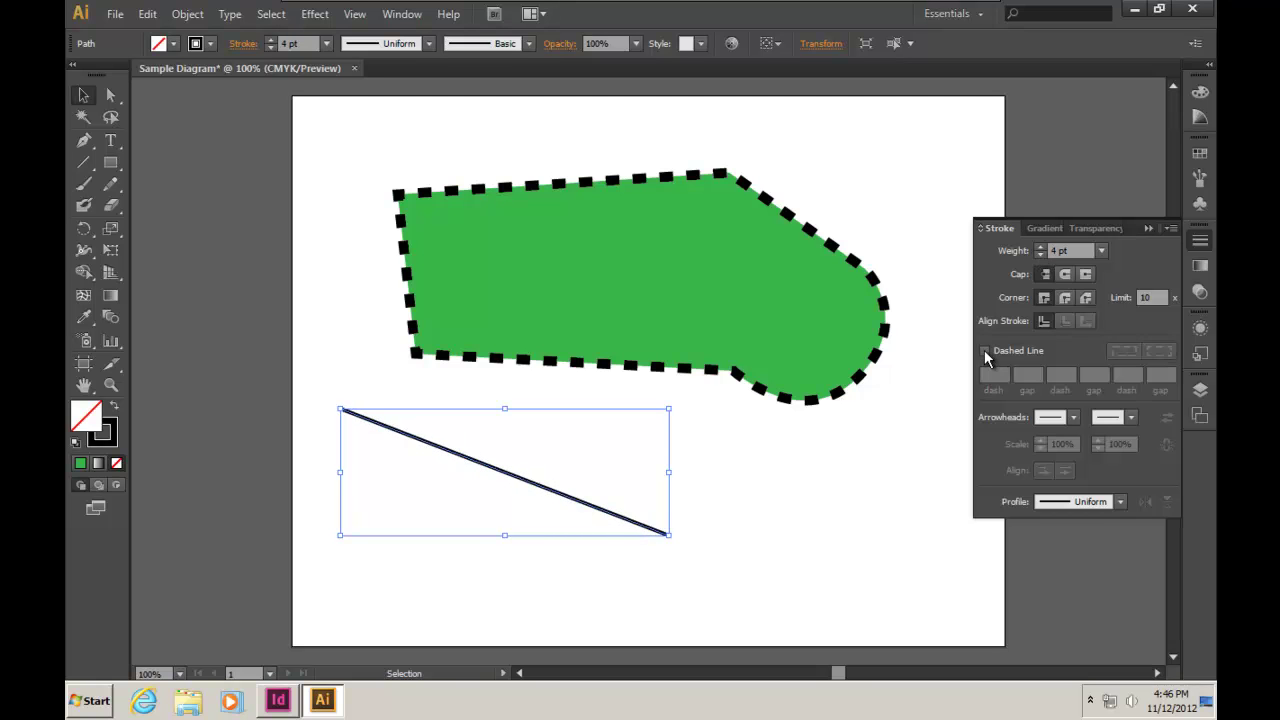
- Add the Arrow 1 arrowhead to the diagonal line's start at 107% scale and the Arrow 6 arrowhead to its end, then deselect it
left_click(1073, 420)
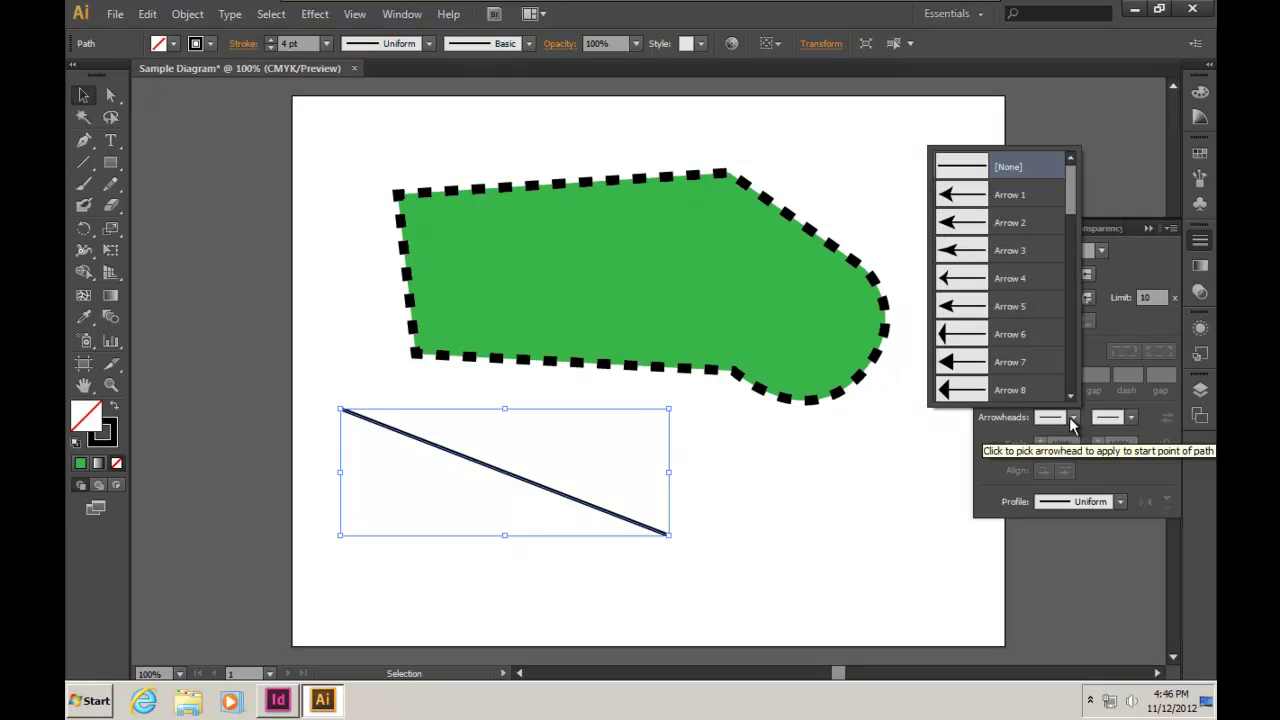
left_click(967, 202)
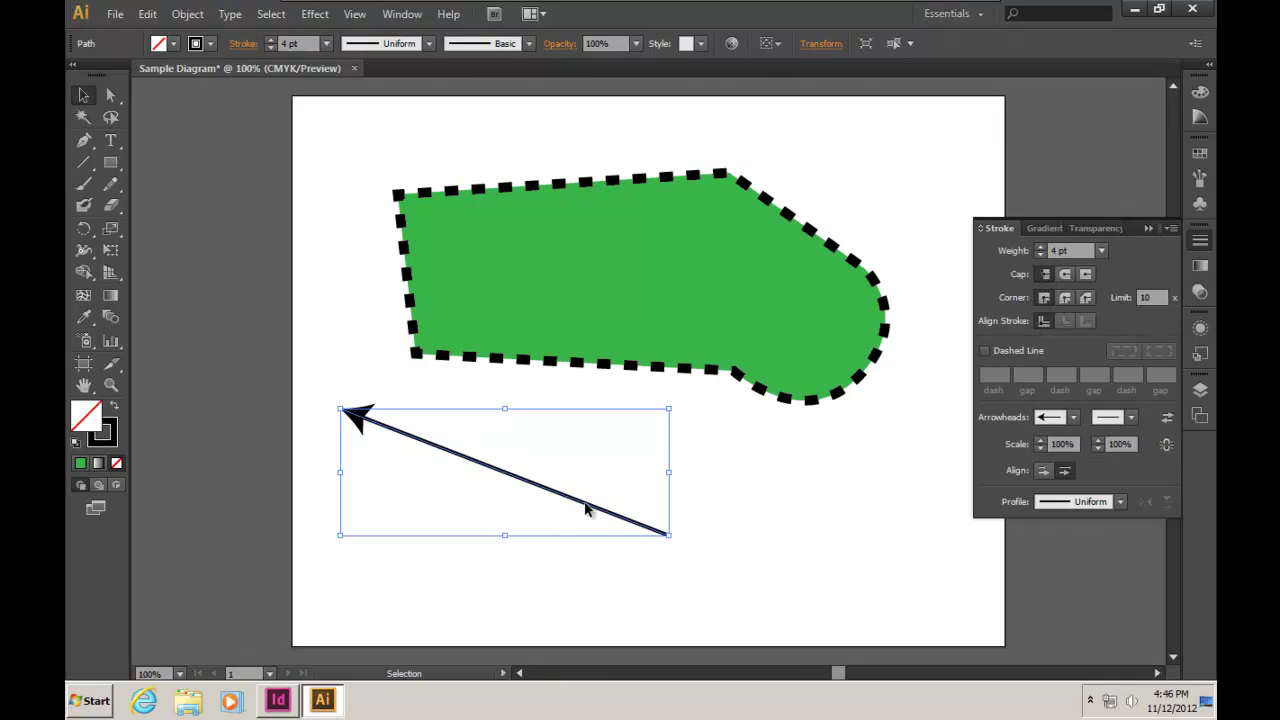
left_click(1131, 417)
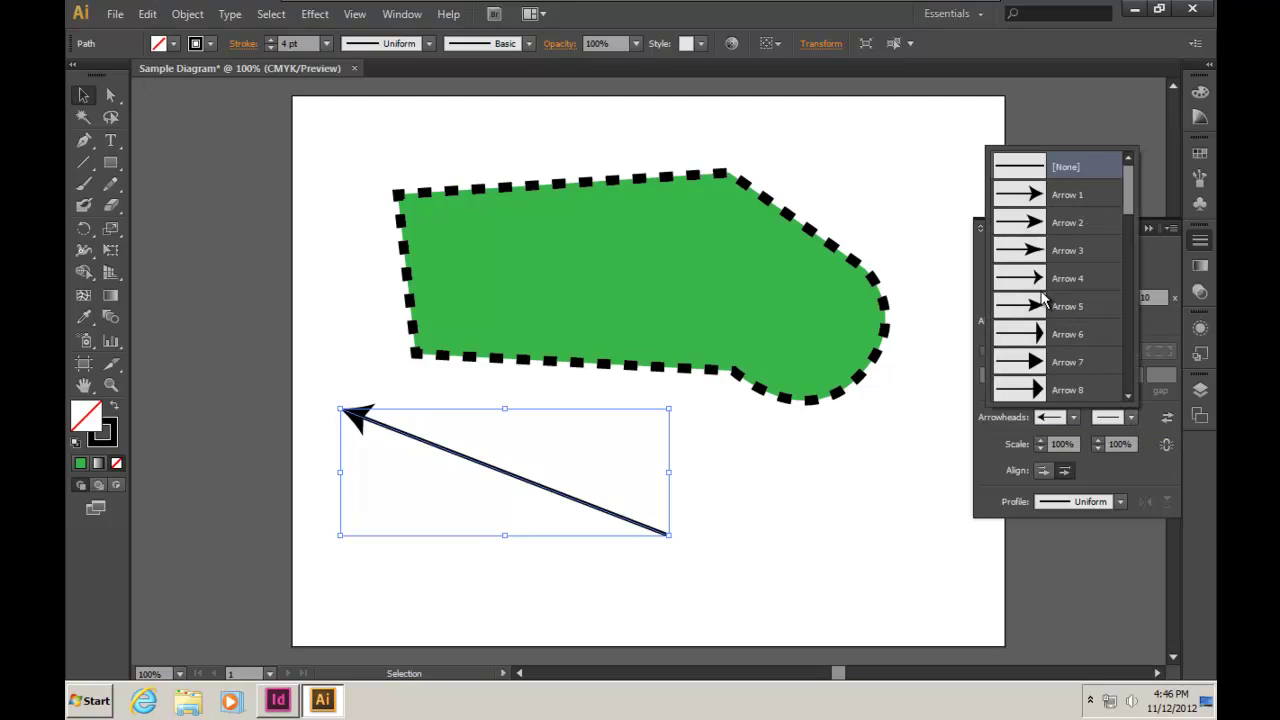
left_click(1036, 338)
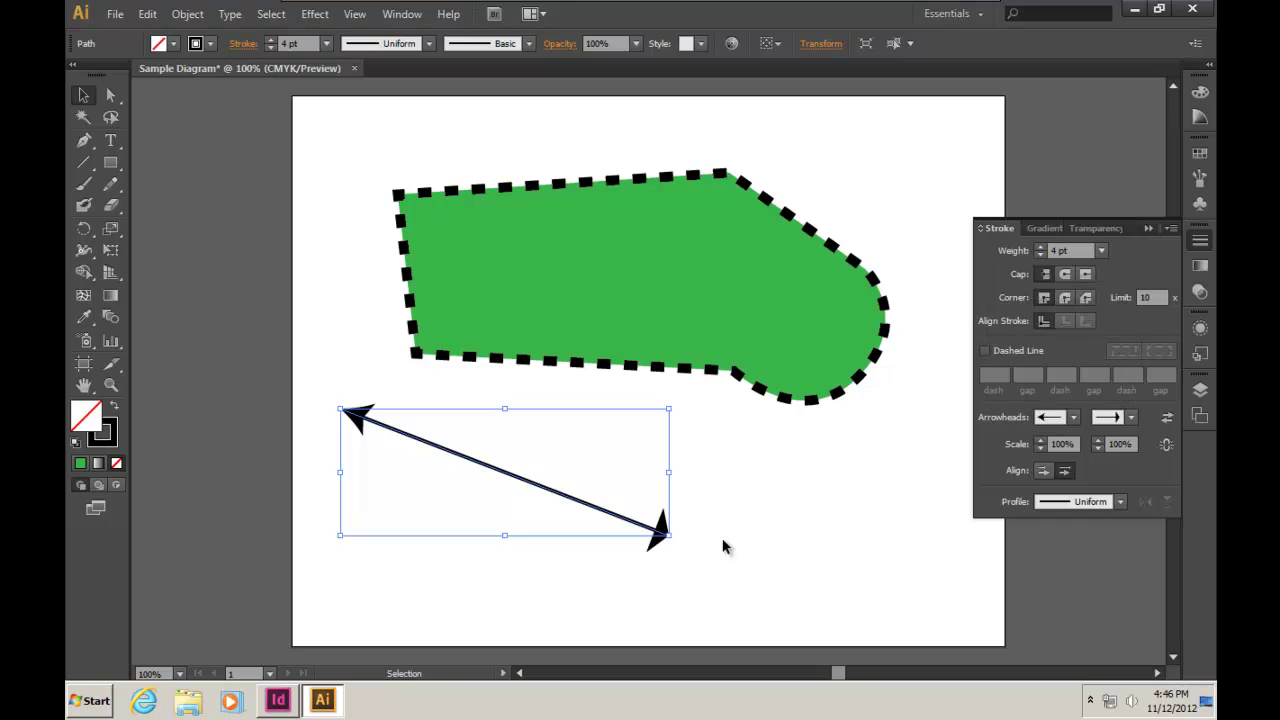
left_click(1041, 441)
left_click(1040, 440)
left_click(897, 591)
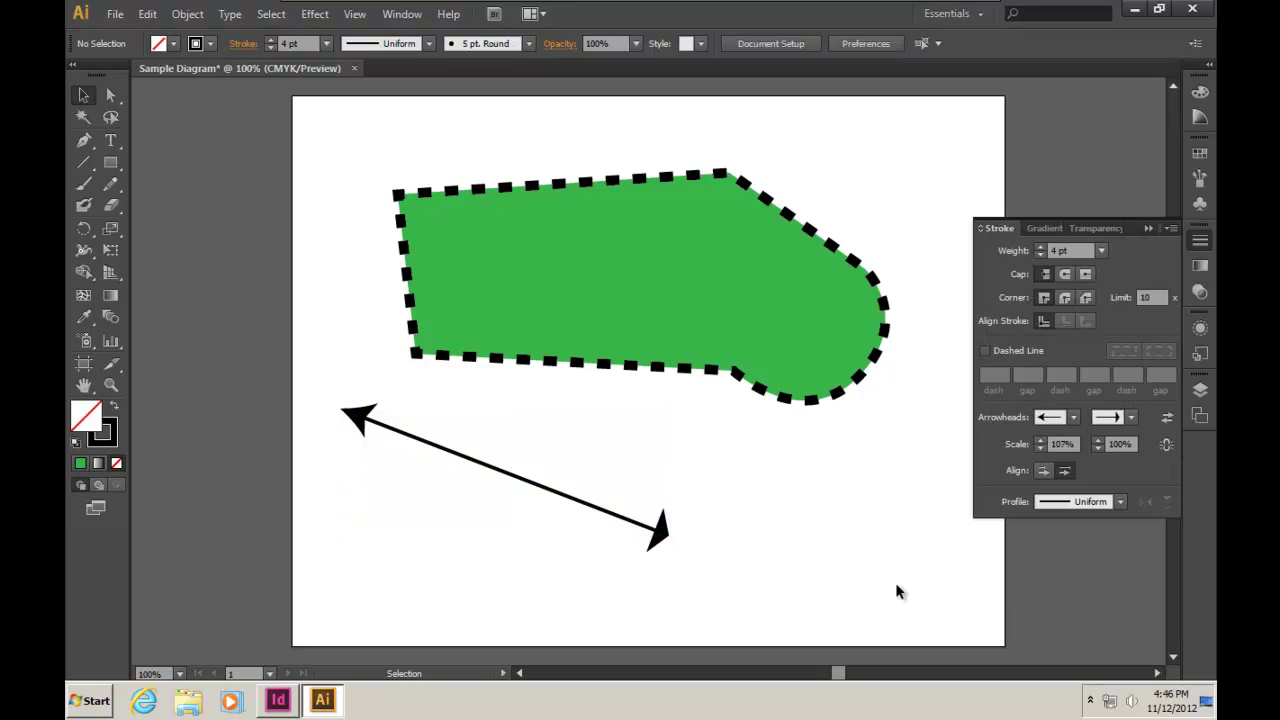
- Give the double-headed line the teardrop-like width profile that tapers at both ends and is thickest beyond its middle, then deselect it
left_click(1122, 501)
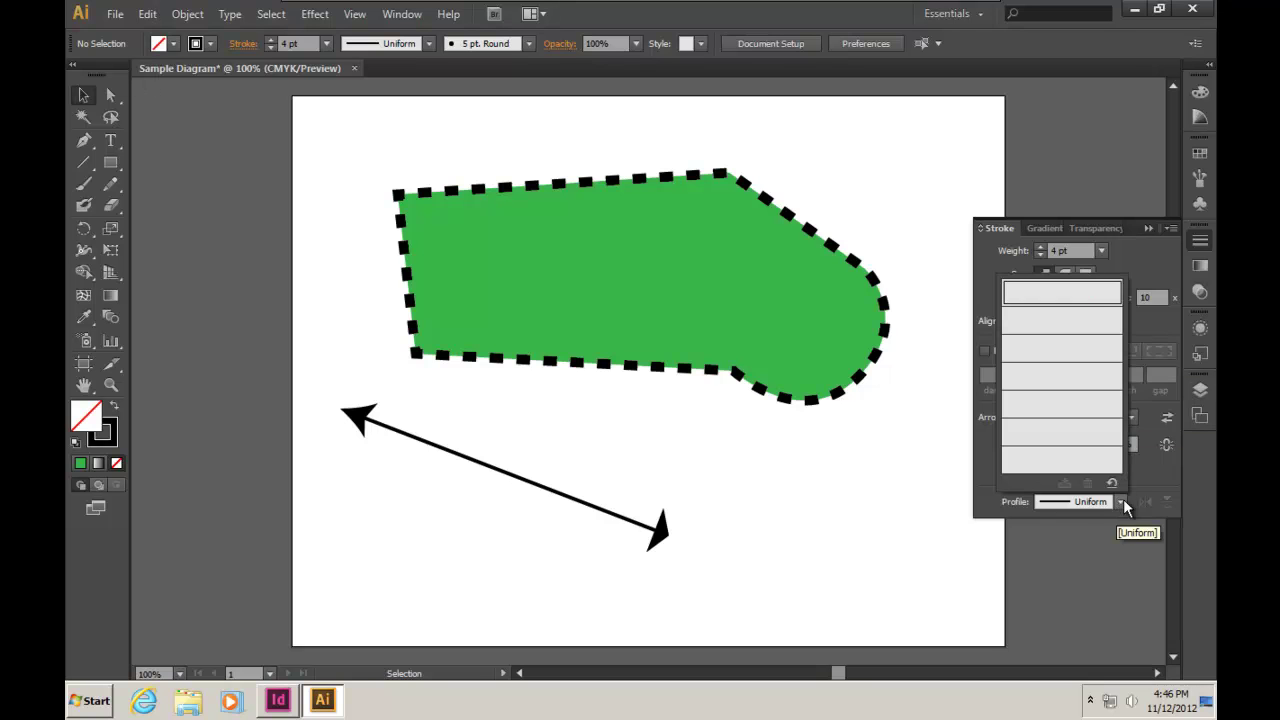
left_click(1078, 323)
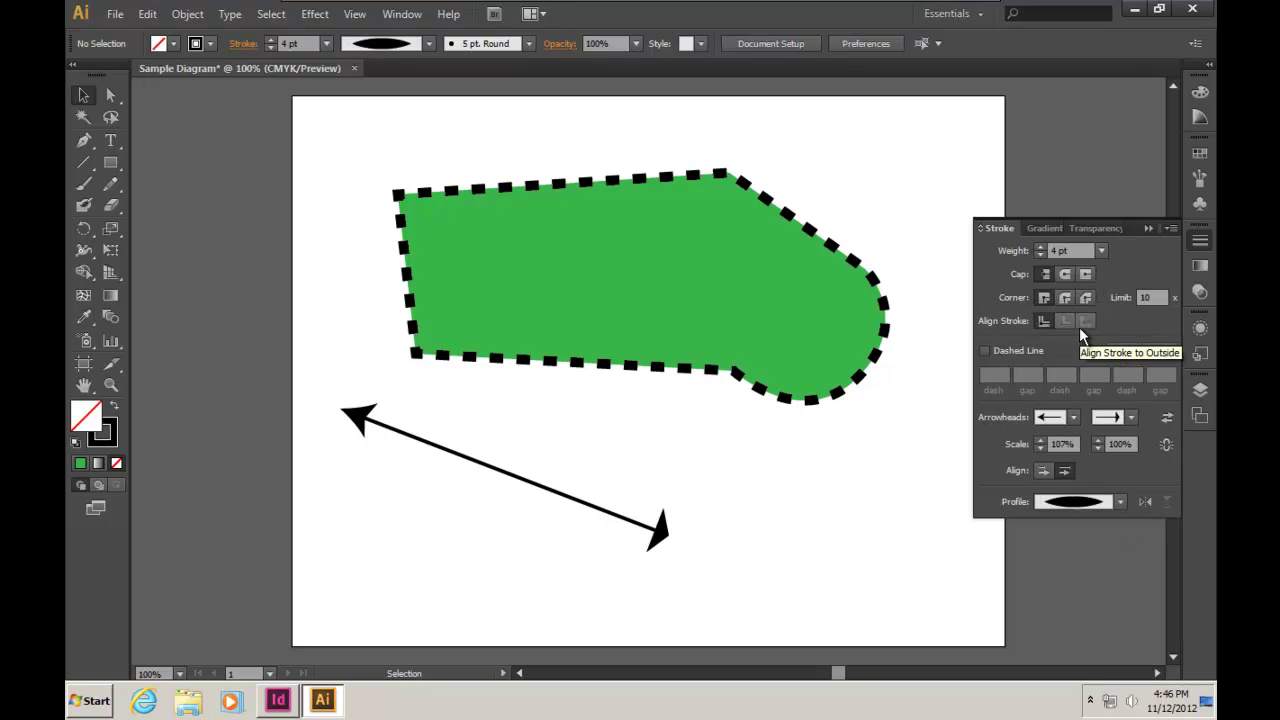
left_click(660, 535)
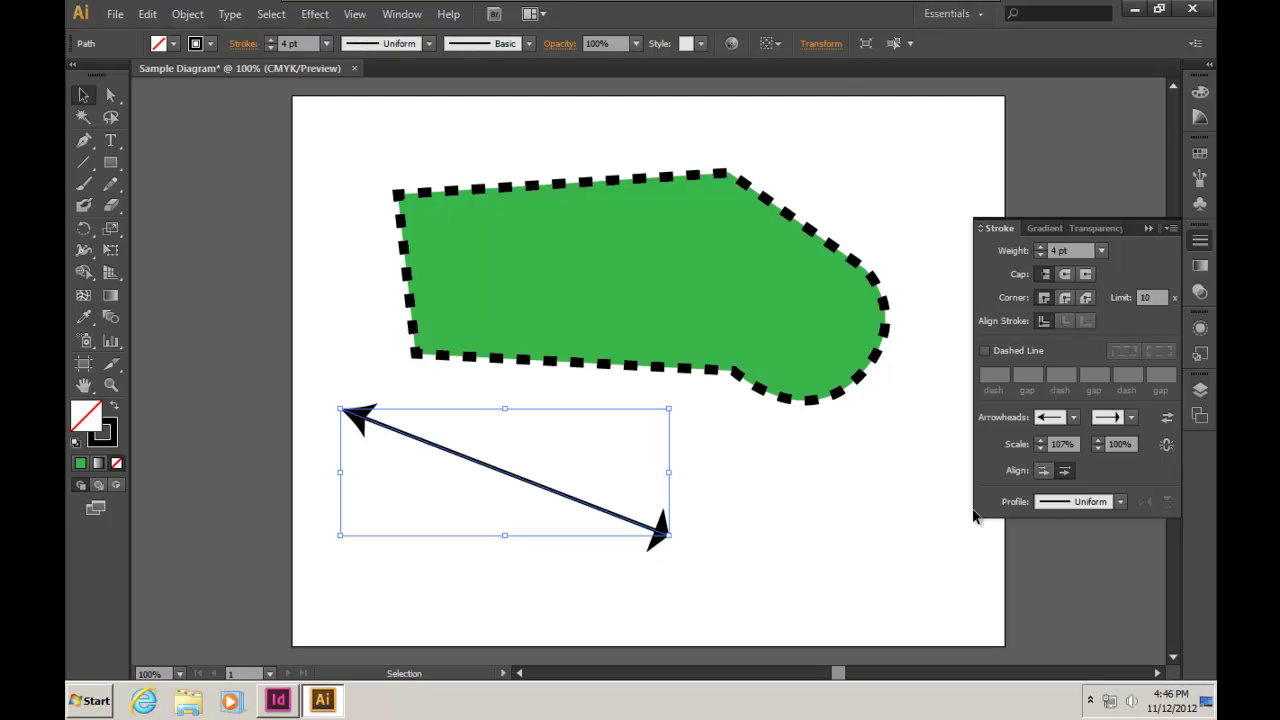
left_click(1121, 500)
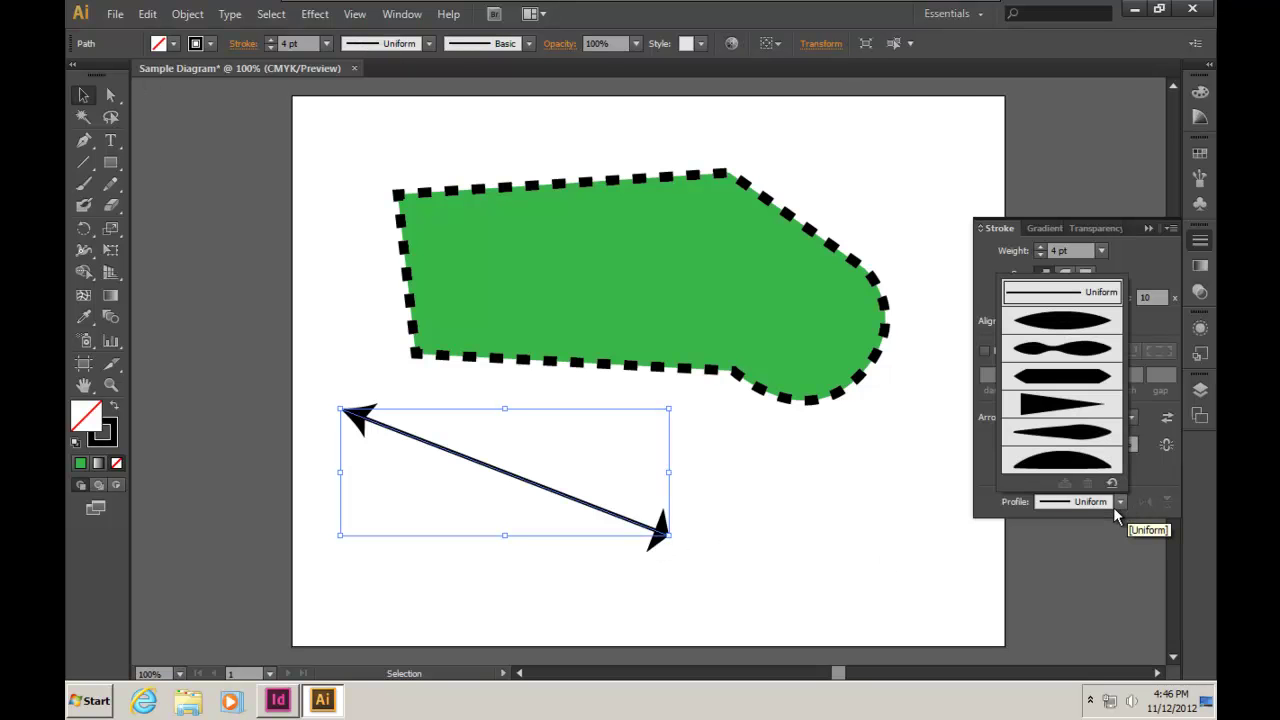
left_click(1097, 440)
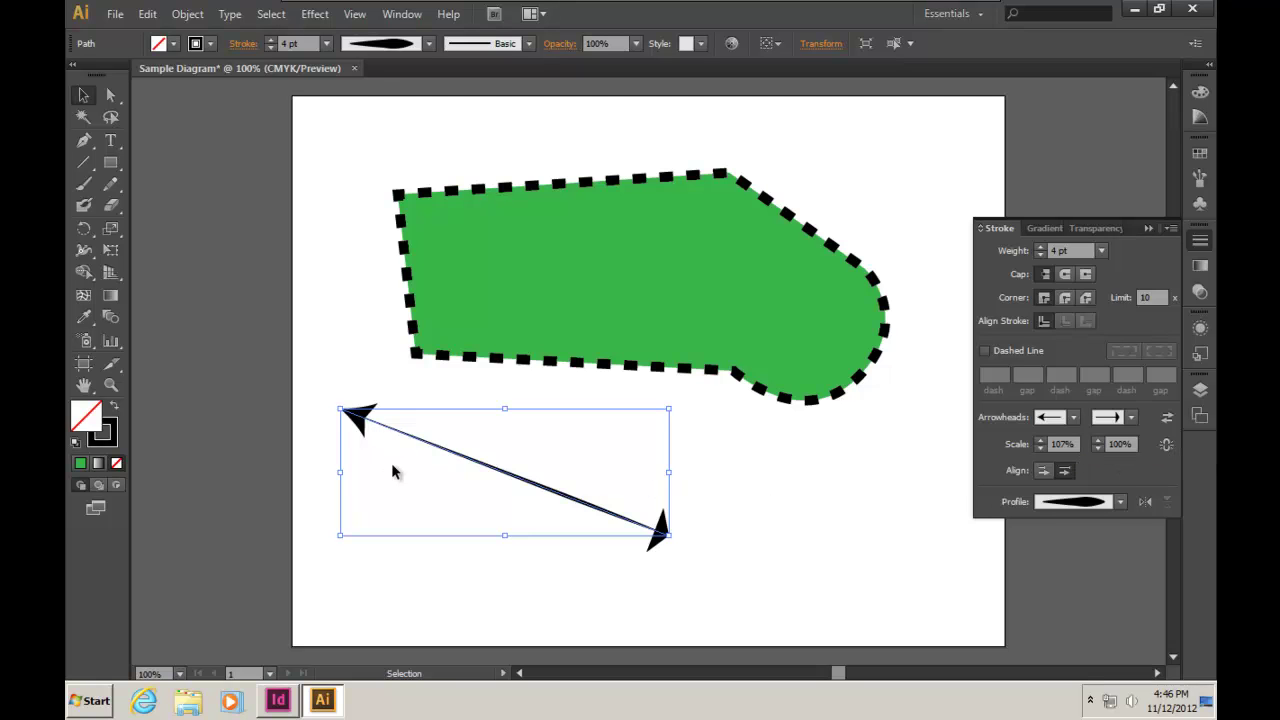
left_click(440, 588)
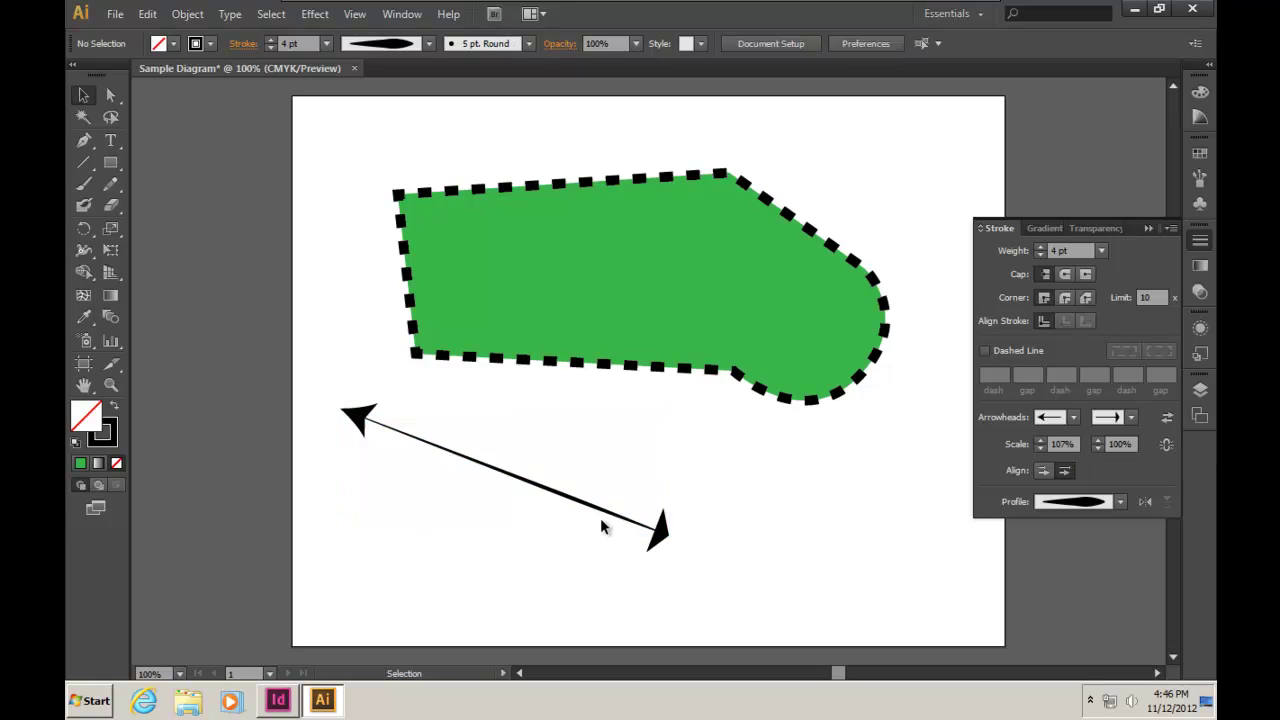
left_click(1148, 228)
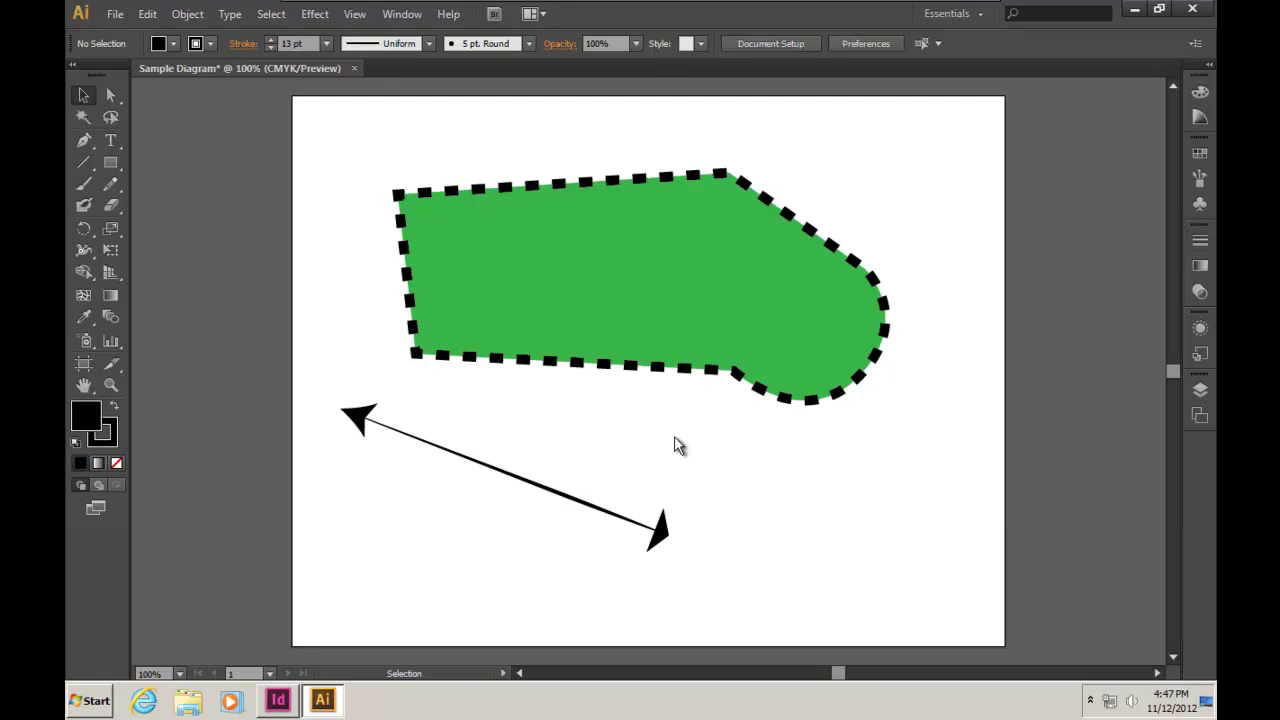
- Create a text area inside the green shape and enter "Green" in Myriad Pro Regular at 62 pt
left_click(112, 143)
left_click_drag(431, 216, 744, 314)
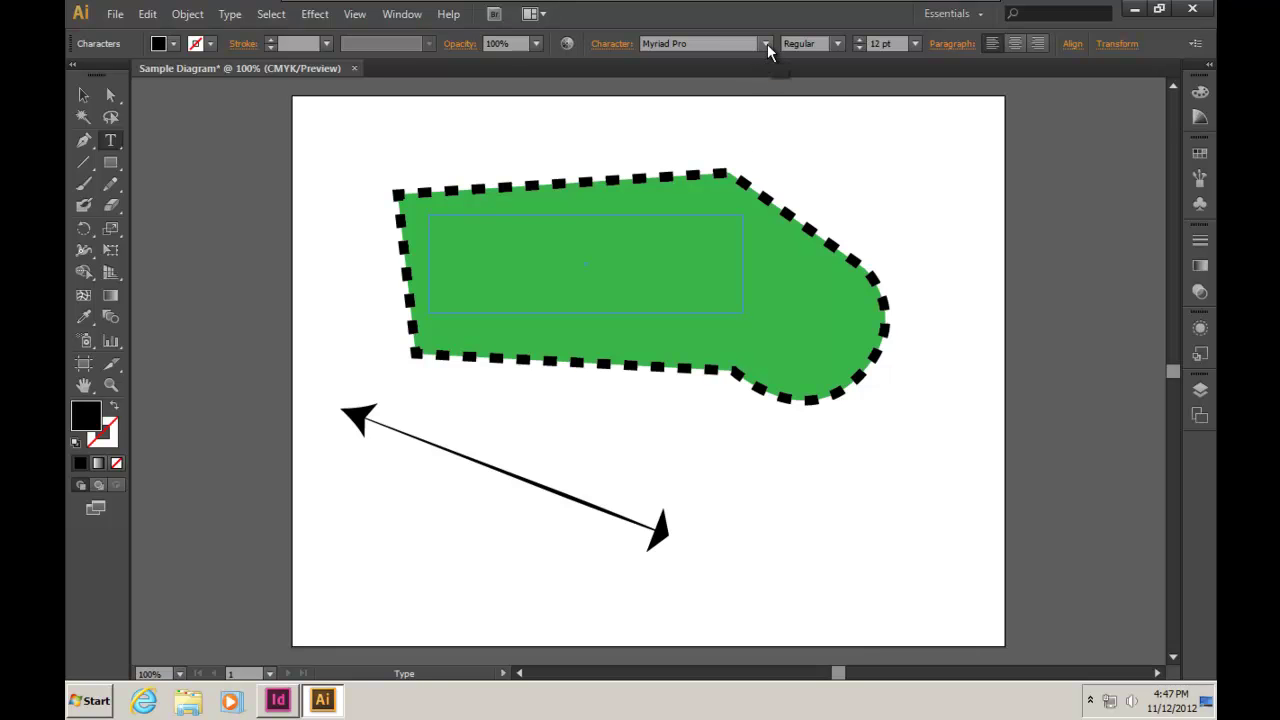
left_click(767, 44)
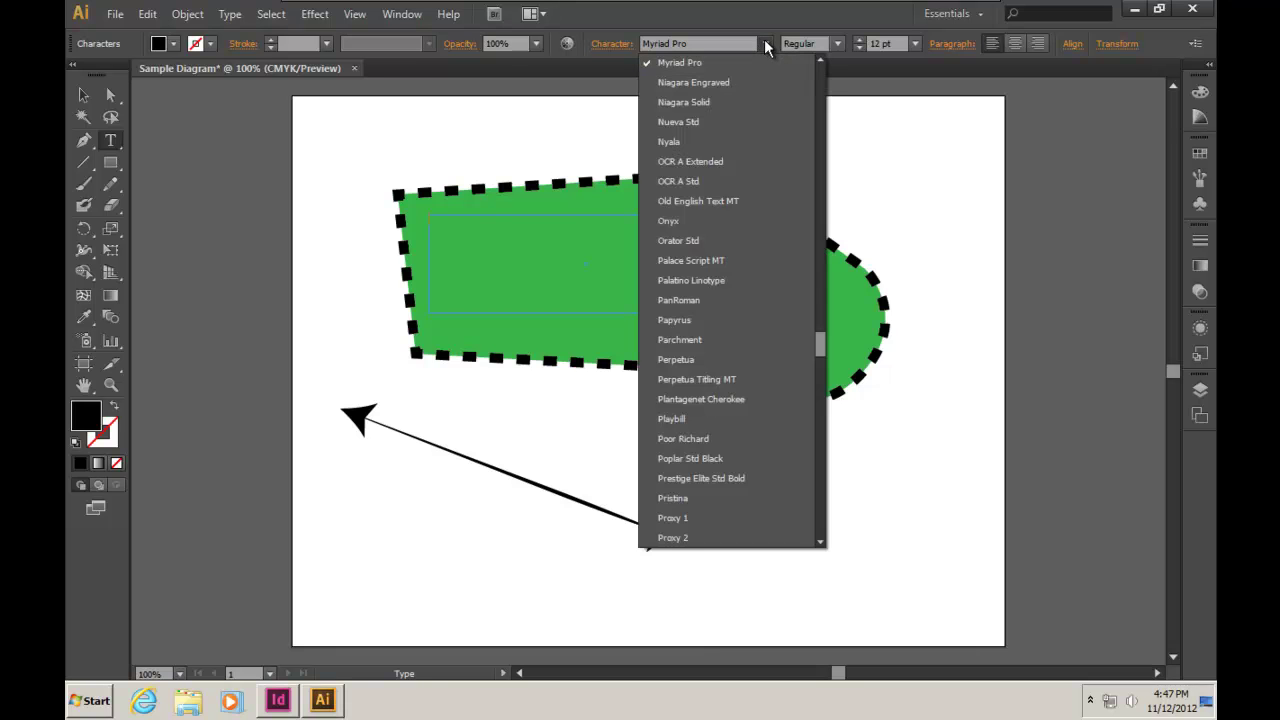
left_click(767, 44)
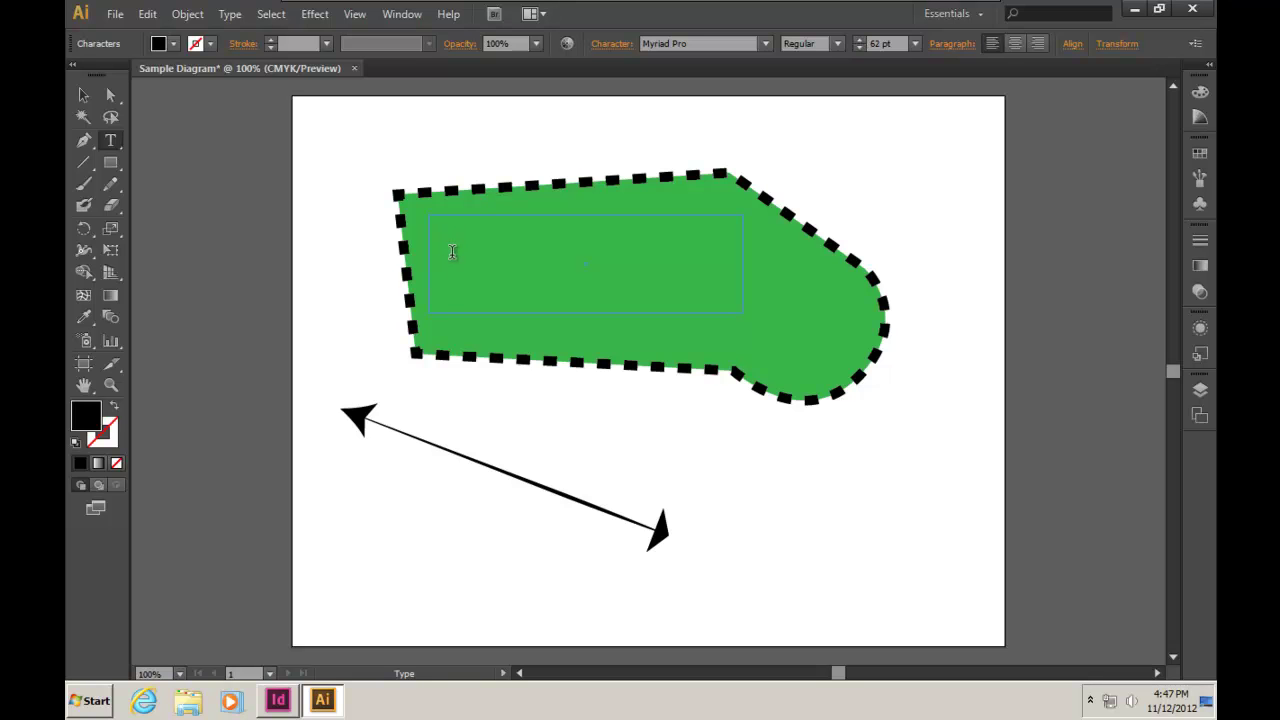
type("Gree")
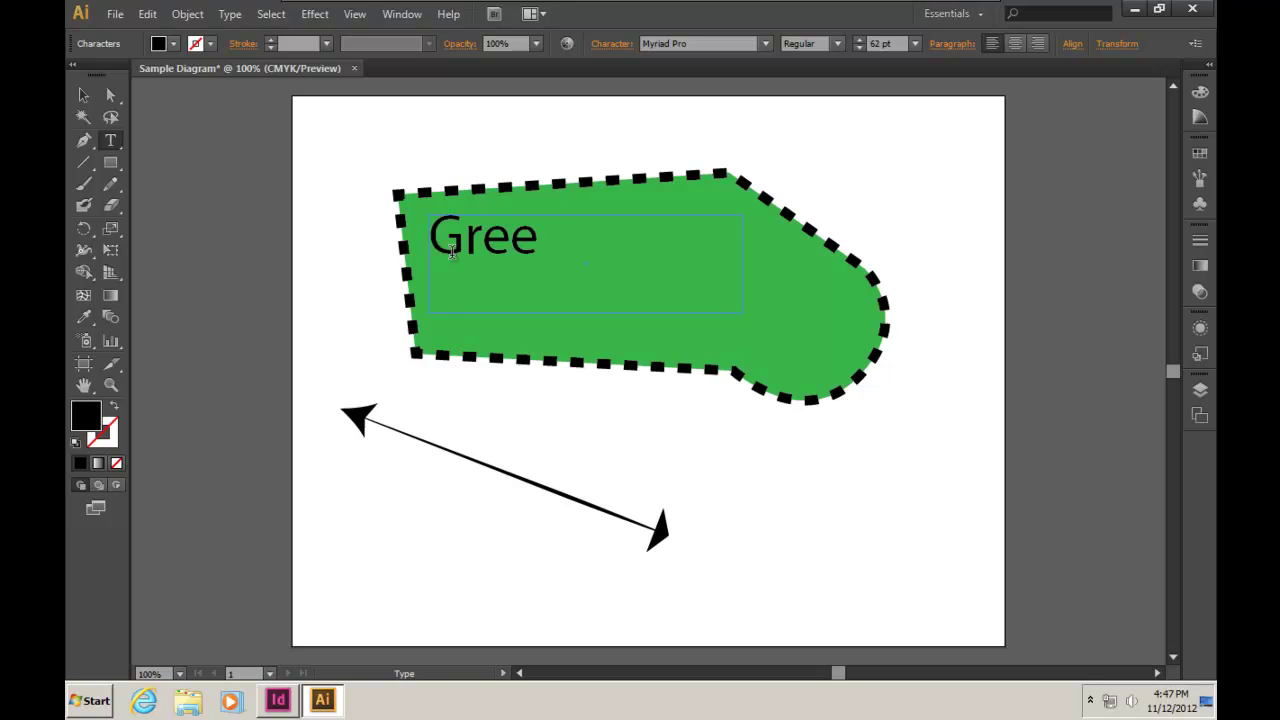
type("n")
- Colour the word "Green" red (F70B1C) and deselect the text
left_click_drag(574, 238, 432, 241)
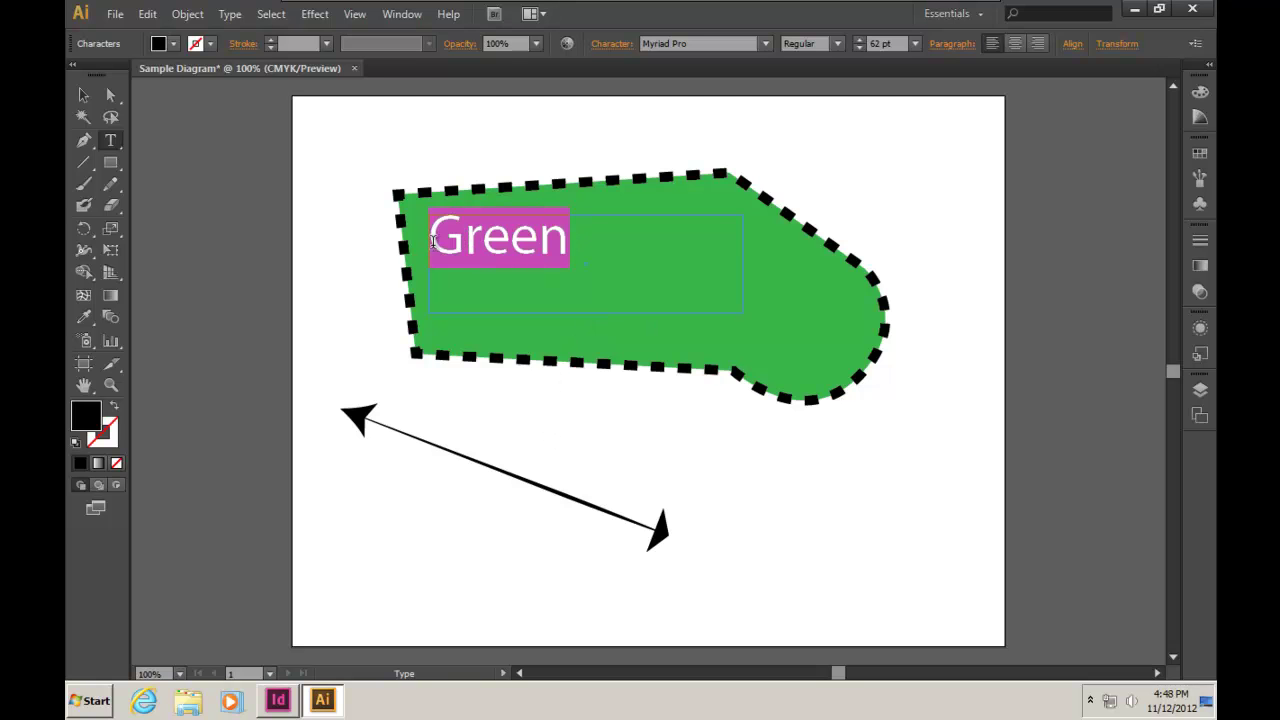
double_click(86, 420)
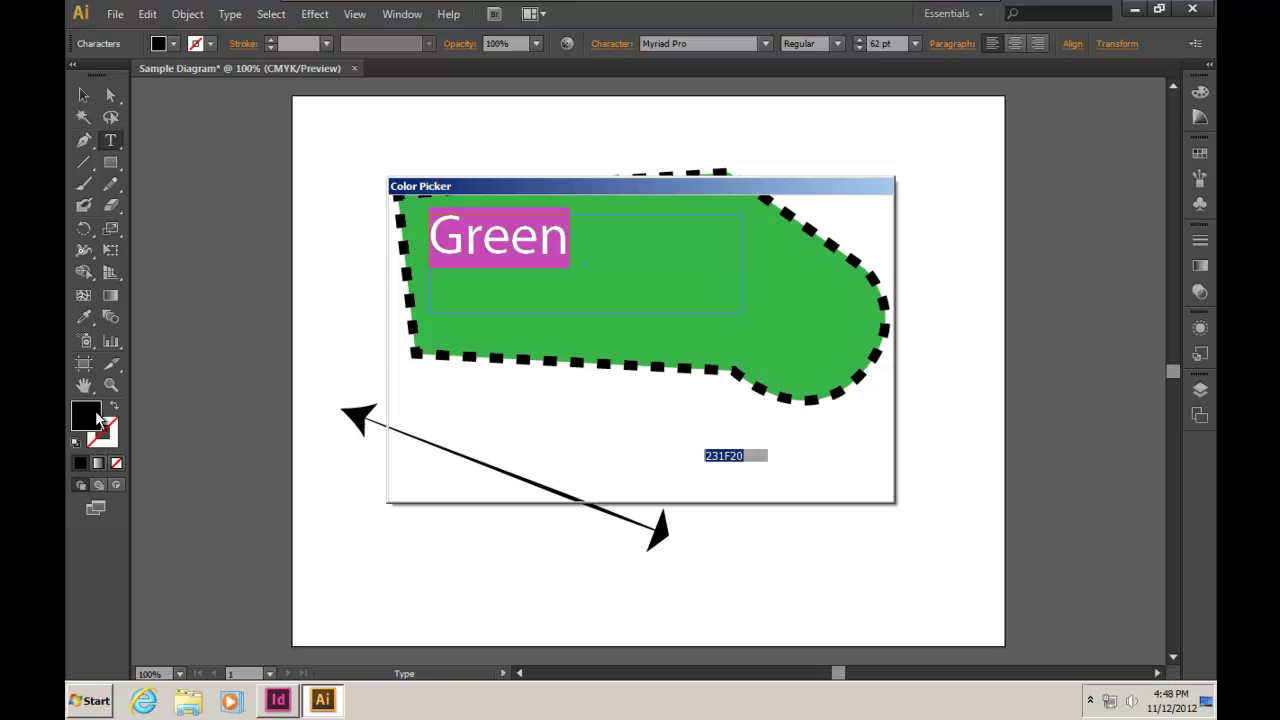
left_click(661, 235)
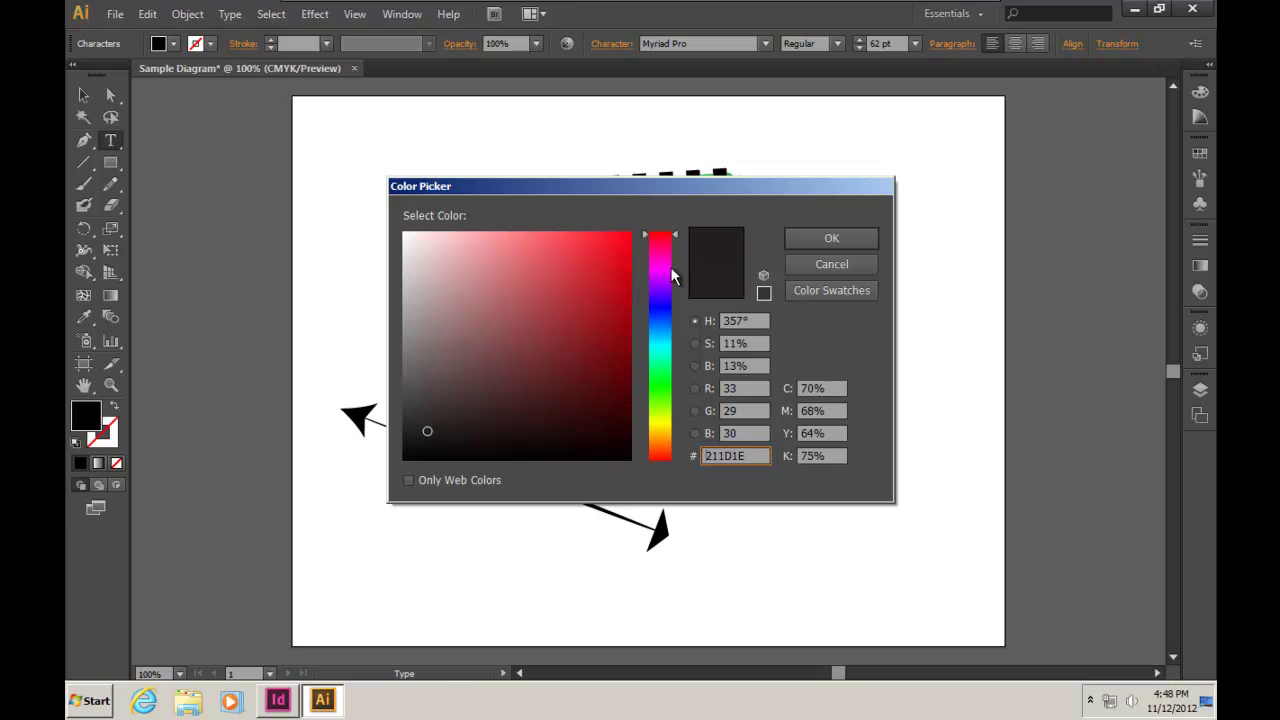
left_click(624, 237)
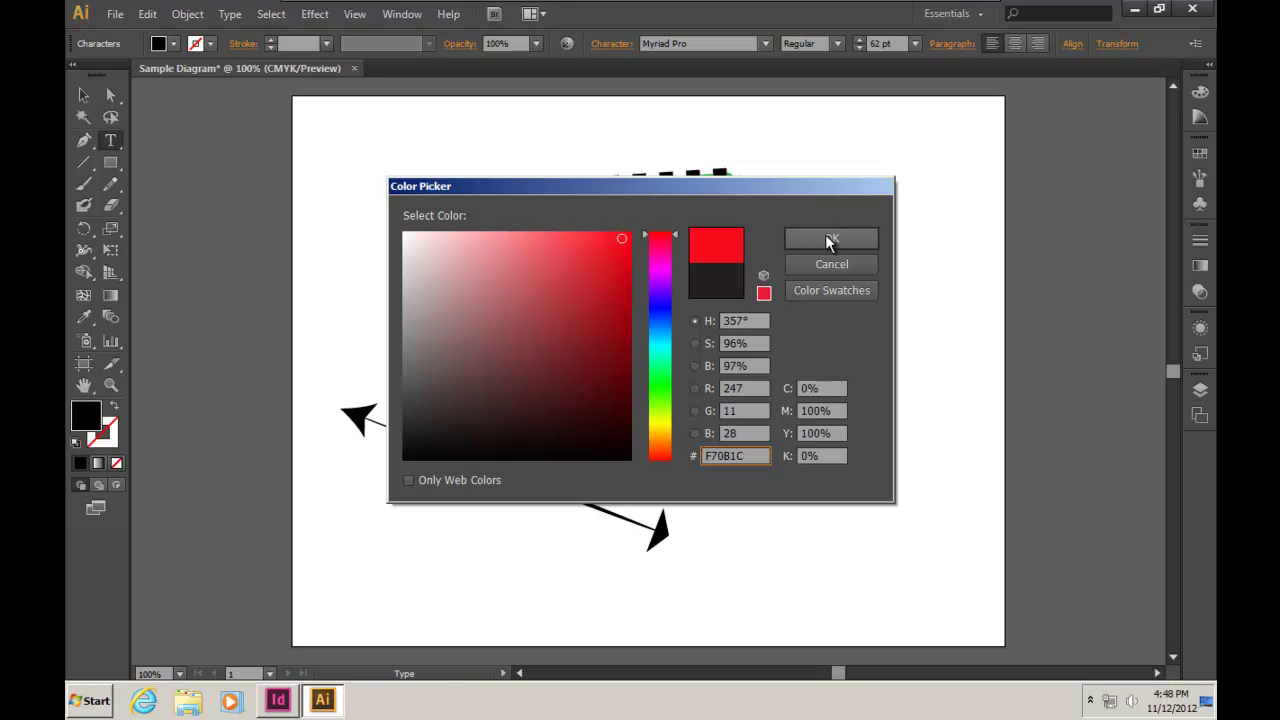
key("Return")
key("Escape")
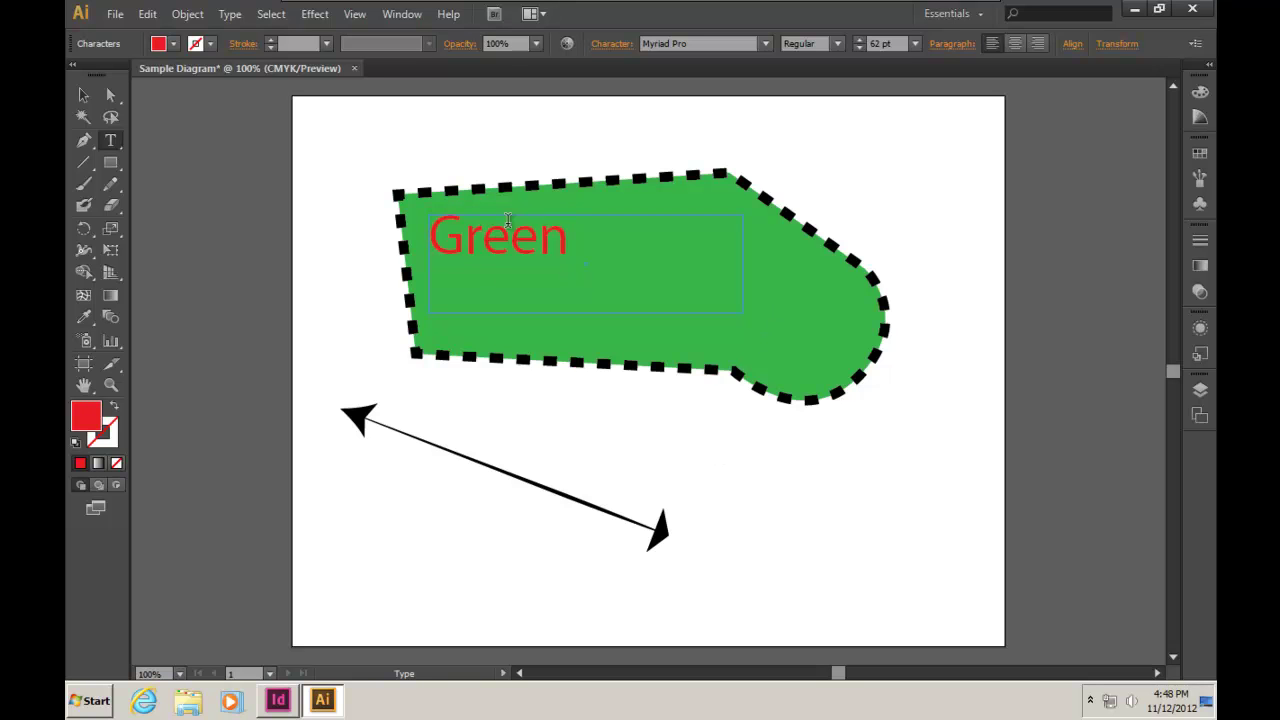
key("v")
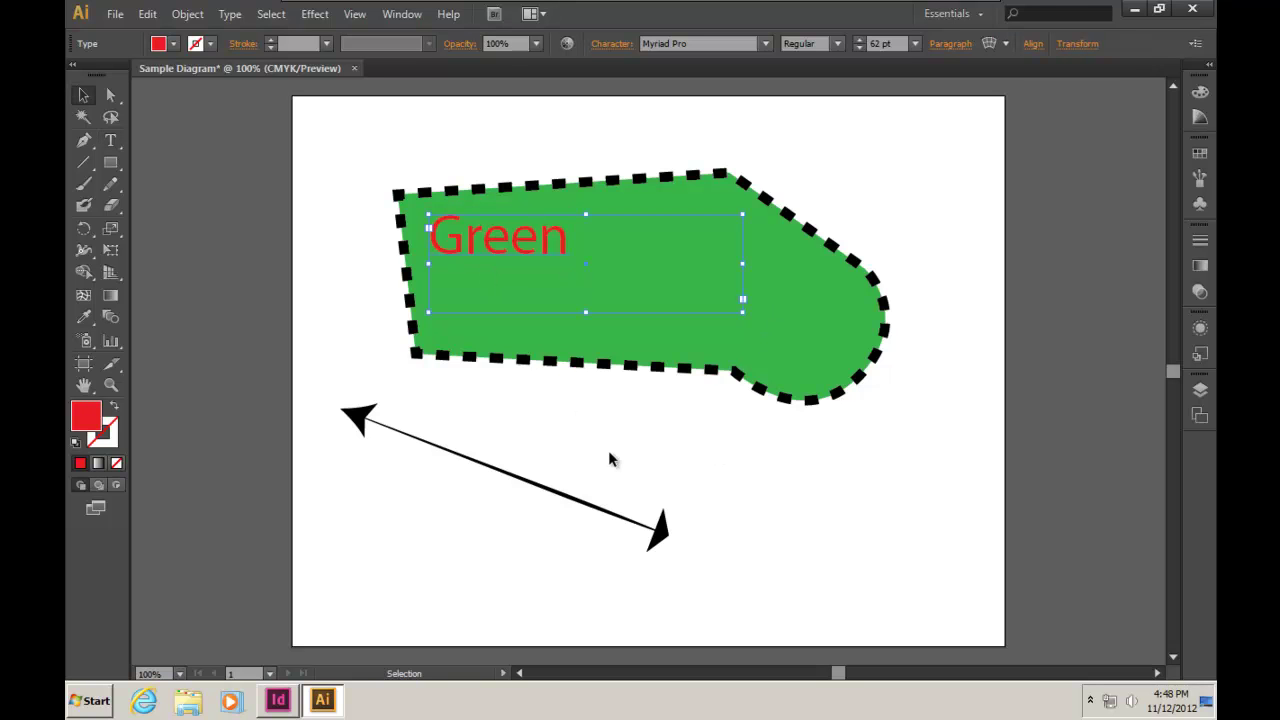
left_click(611, 445)
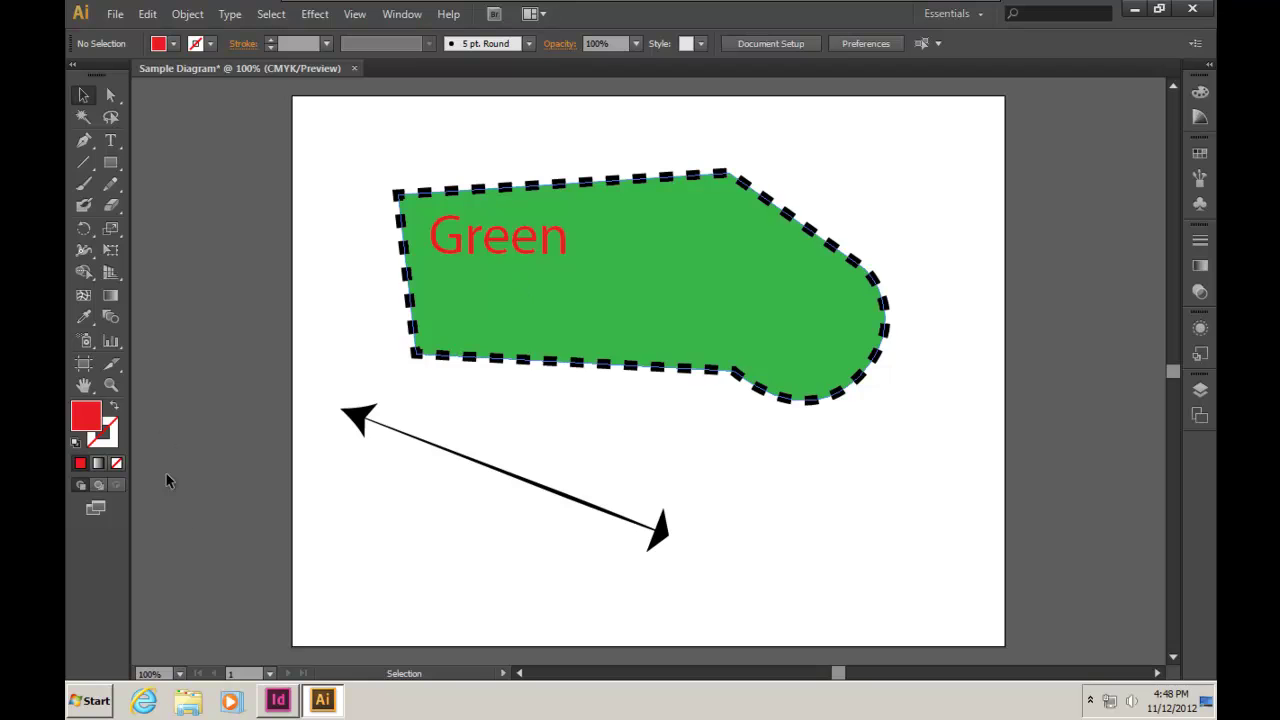
- Draw a wide rectangle on the artboard below the green shape's rounded end and deselect it
left_click(111, 165)
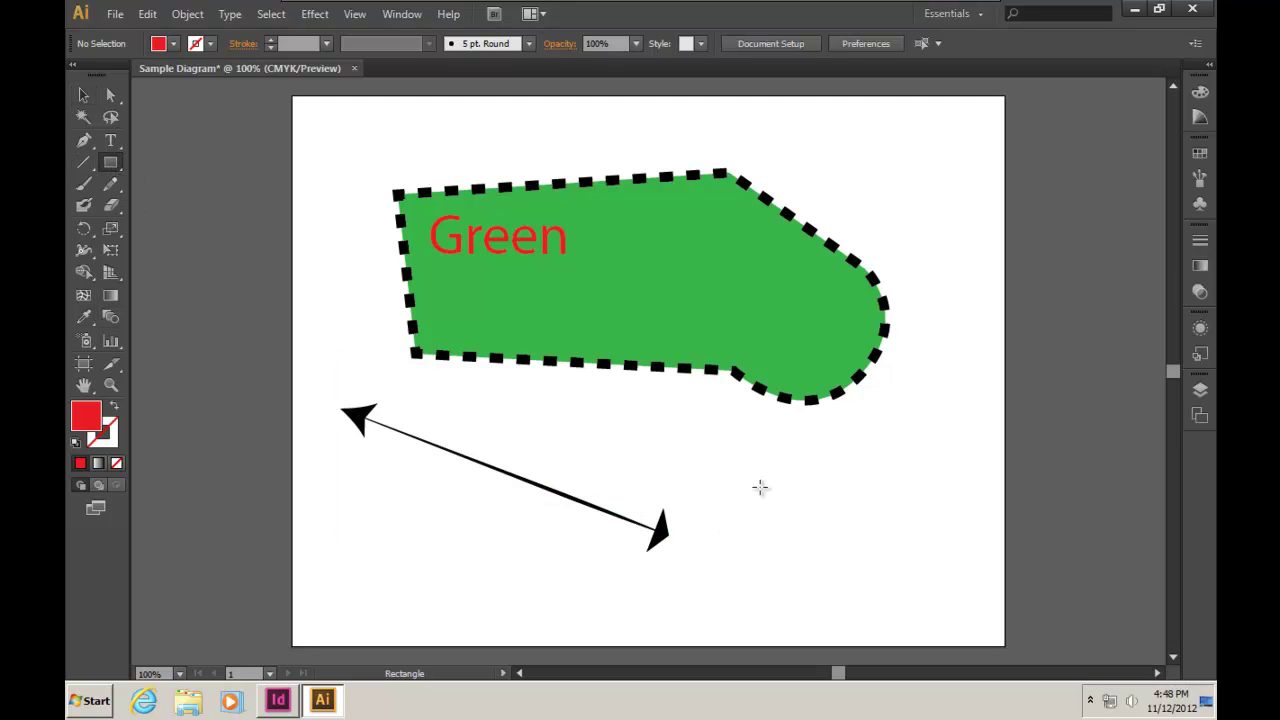
left_click_drag(727, 473, 948, 572)
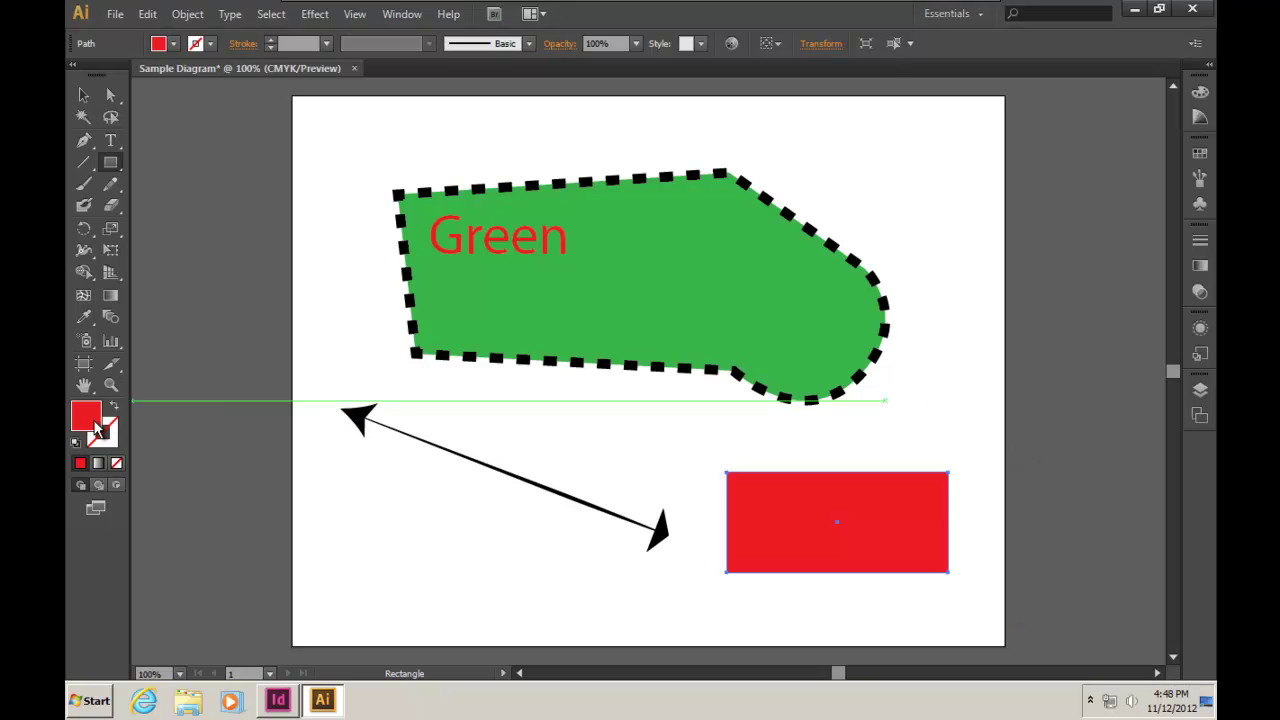
key("v")
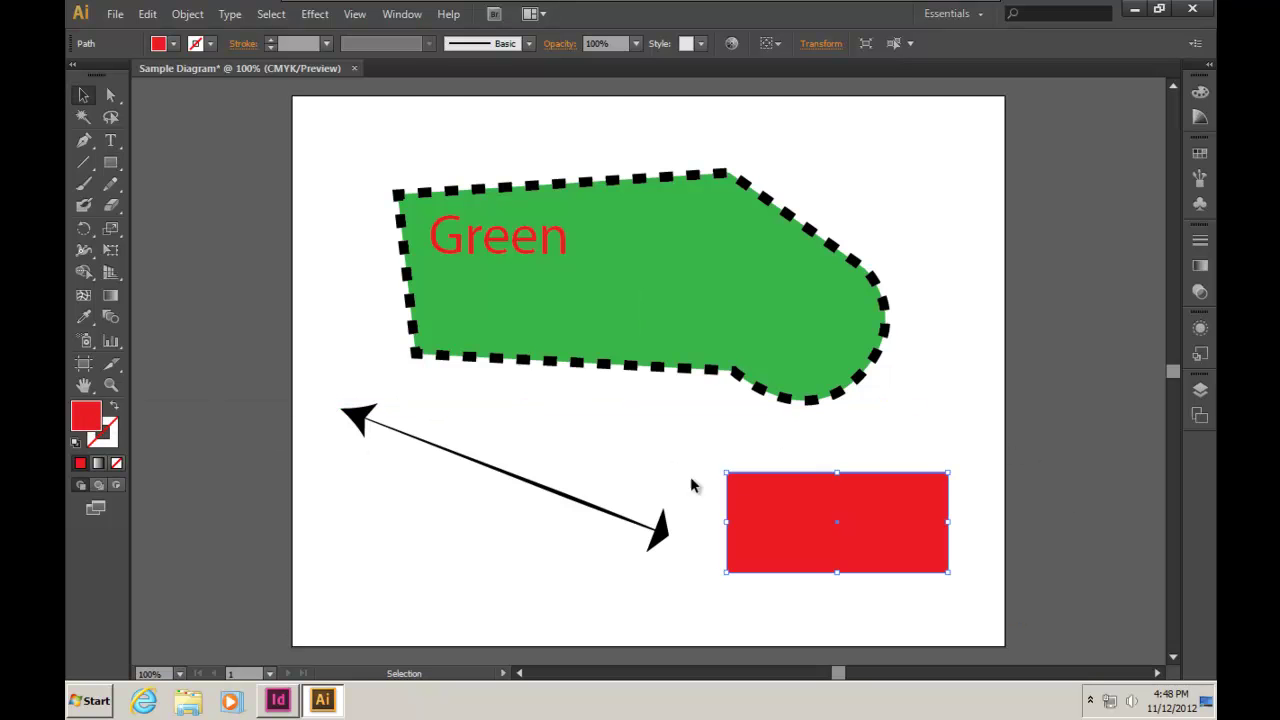
left_click(825, 581)
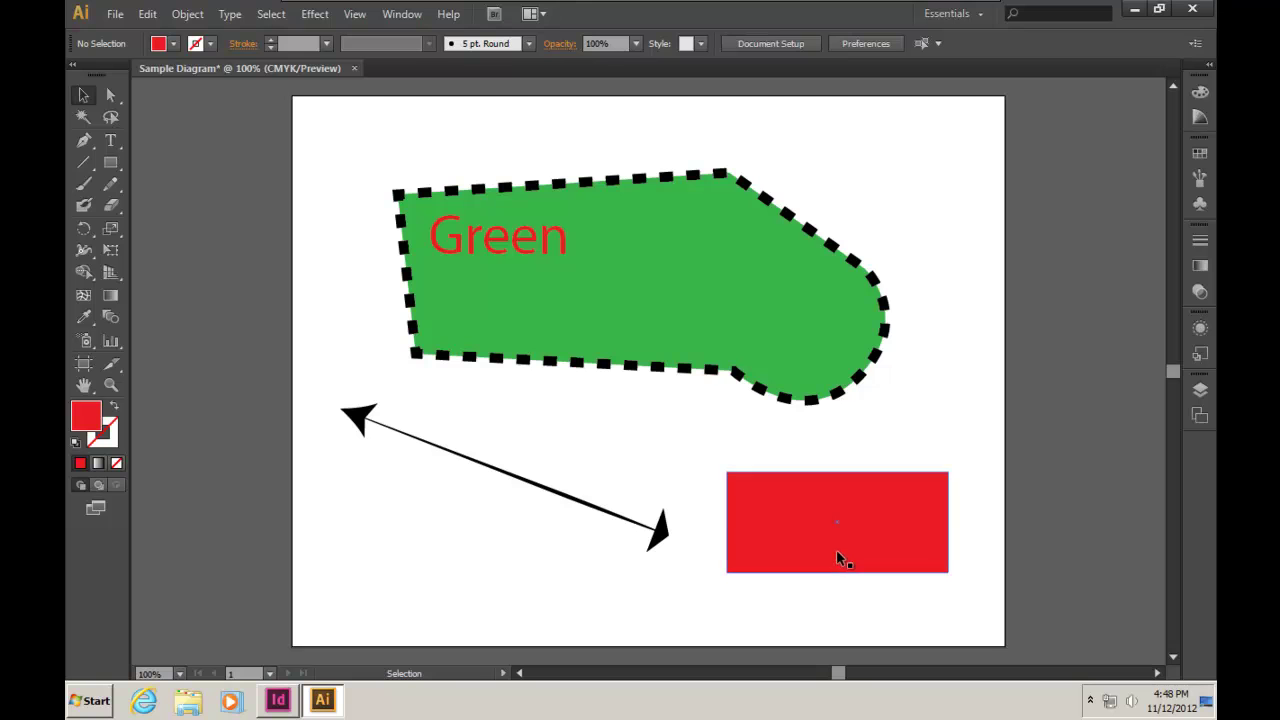
- Change the red rectangle's fill to blue (0C0CF4)
left_click(836, 549)
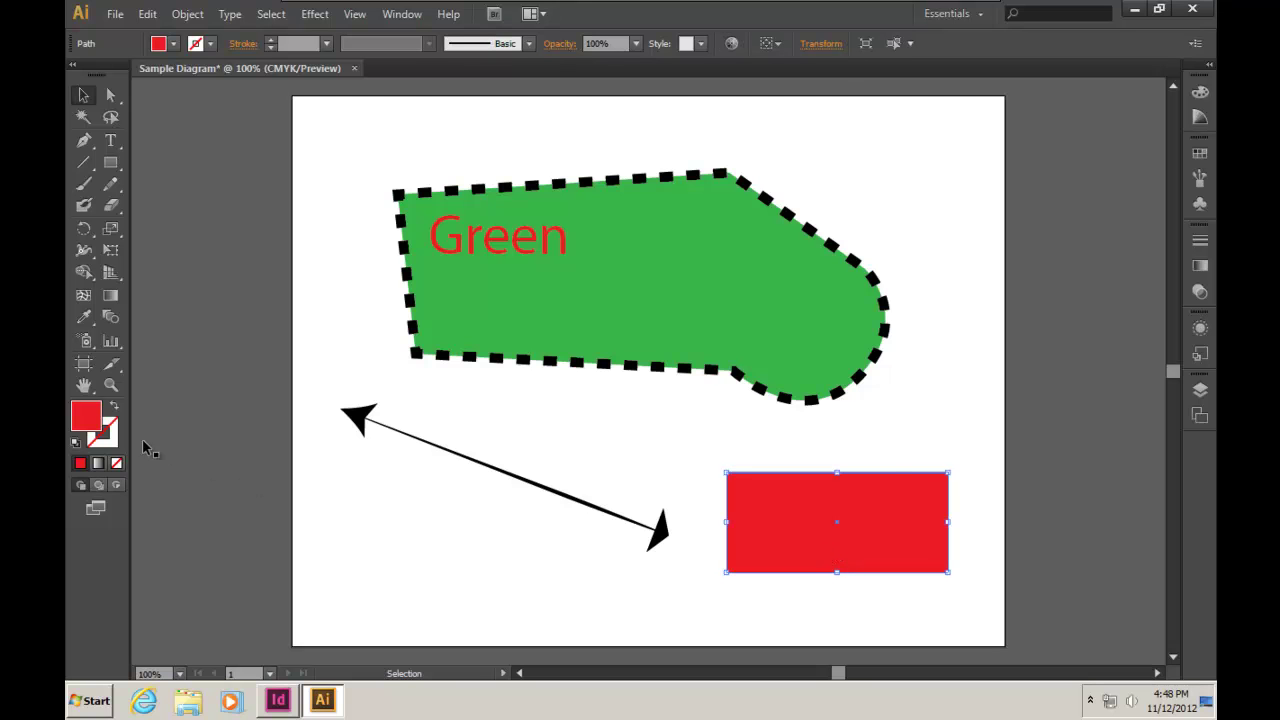
double_click(88, 422)
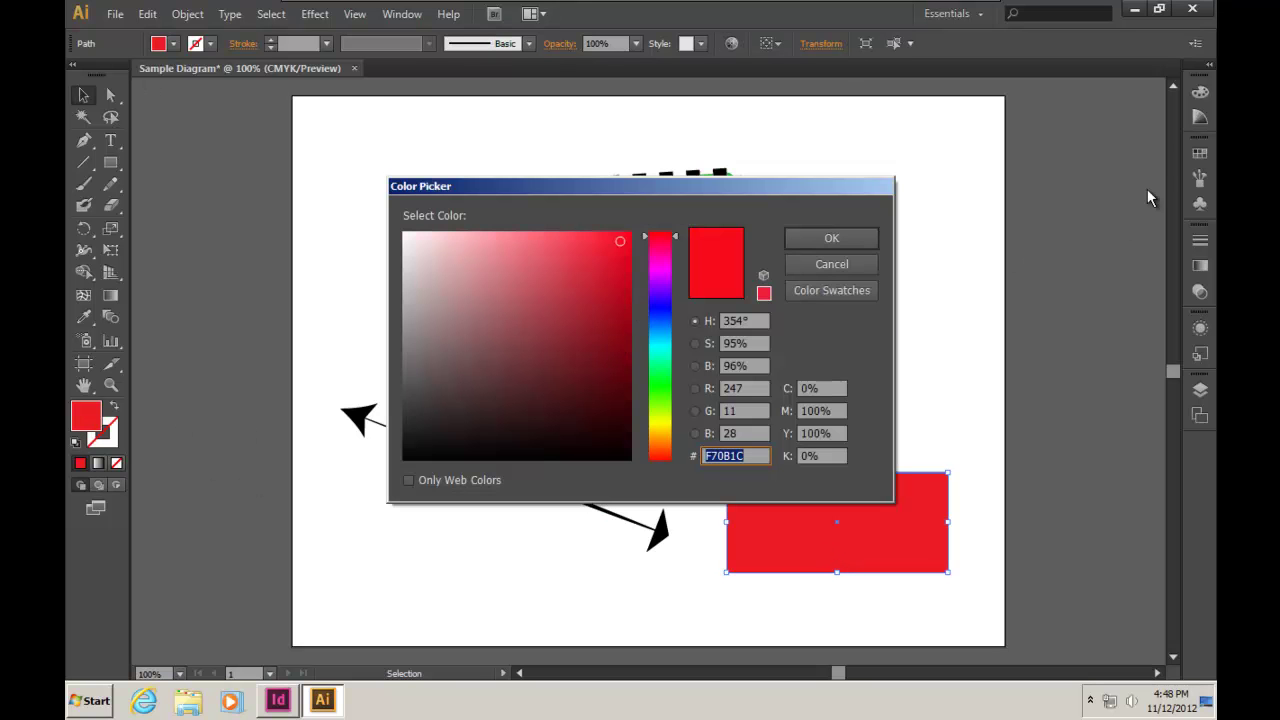
left_click(662, 307)
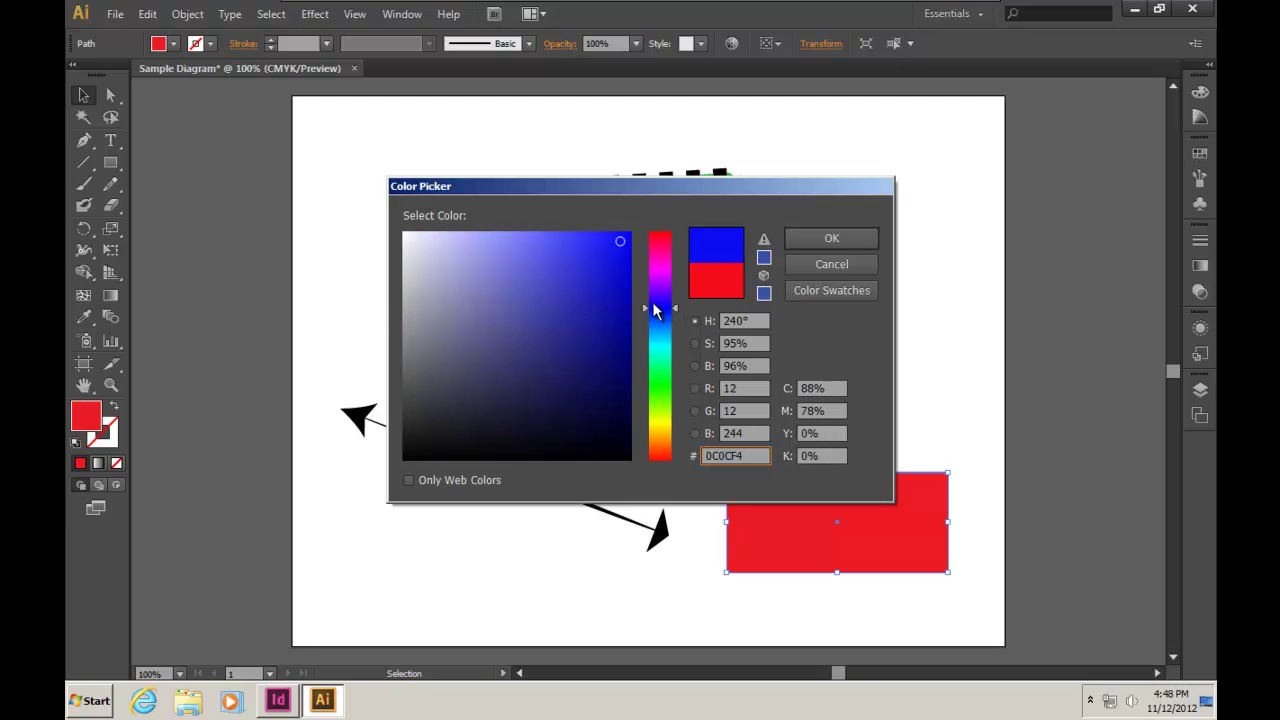
left_click(831, 238)
- Give the blue rectangle a near-black stroke (0C0C0C) and deselect it
double_click(97, 438)
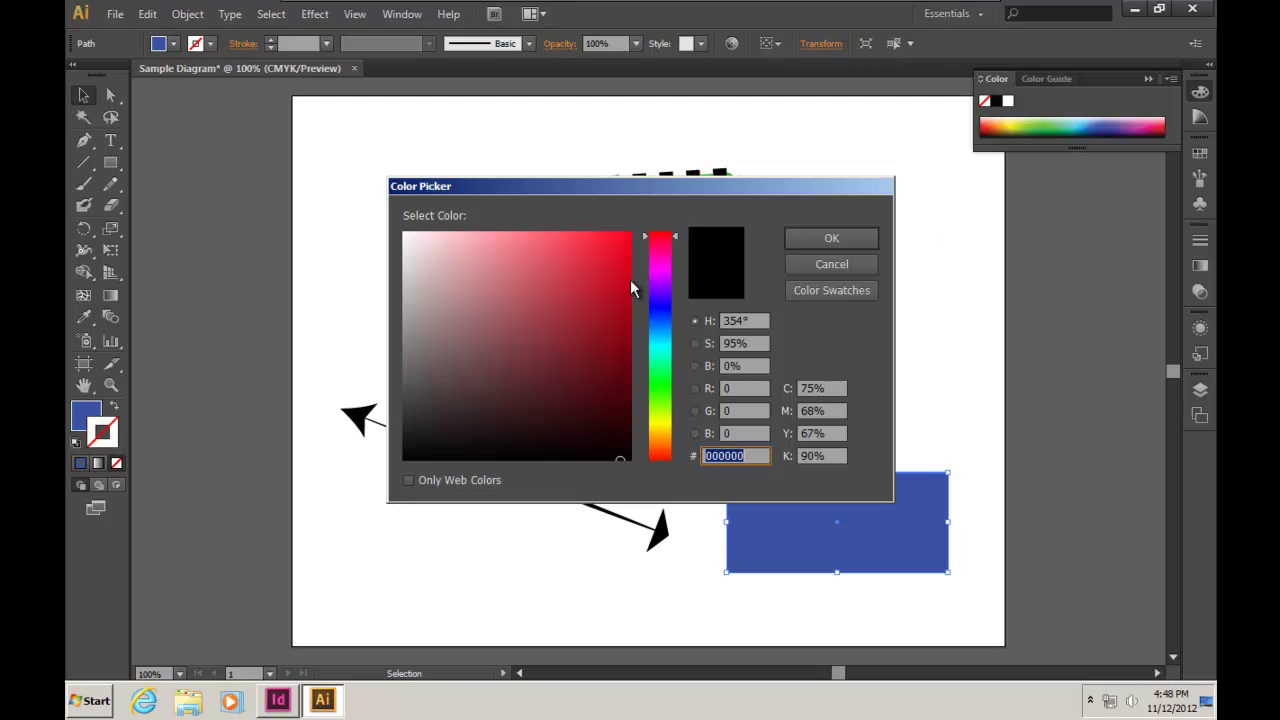
left_click(403, 449)
left_click(834, 239)
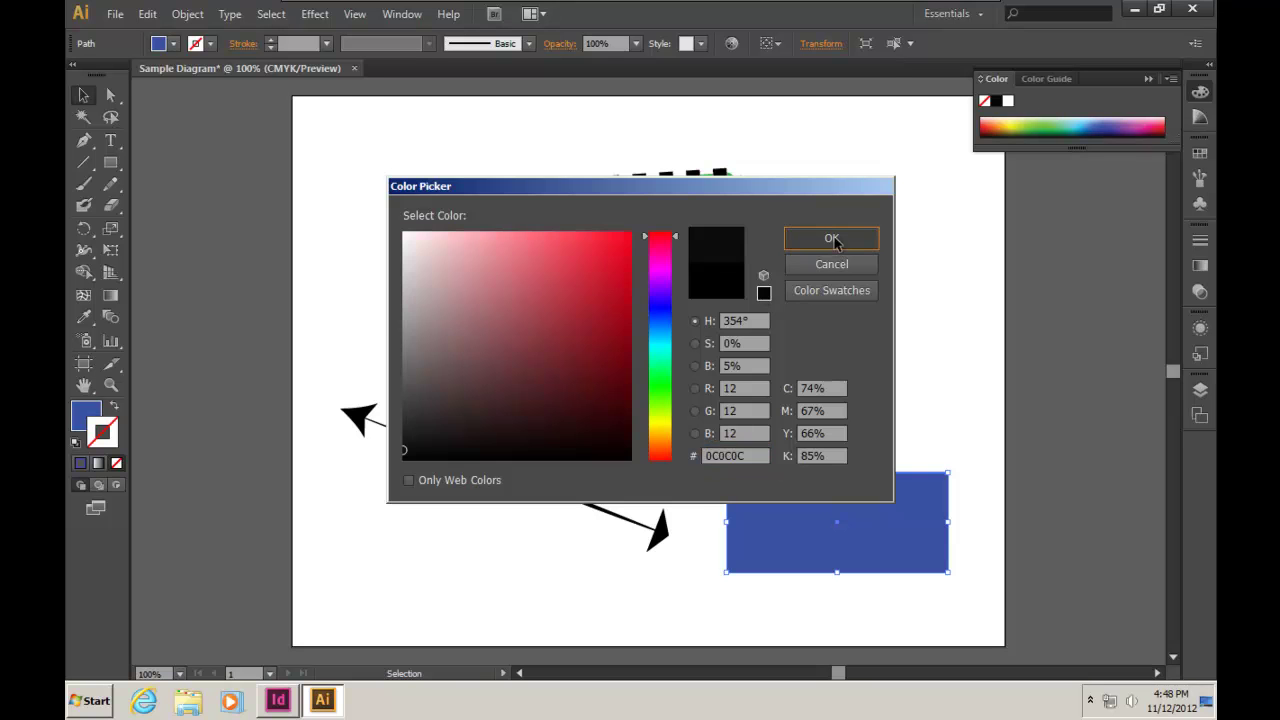
left_click(837, 637)
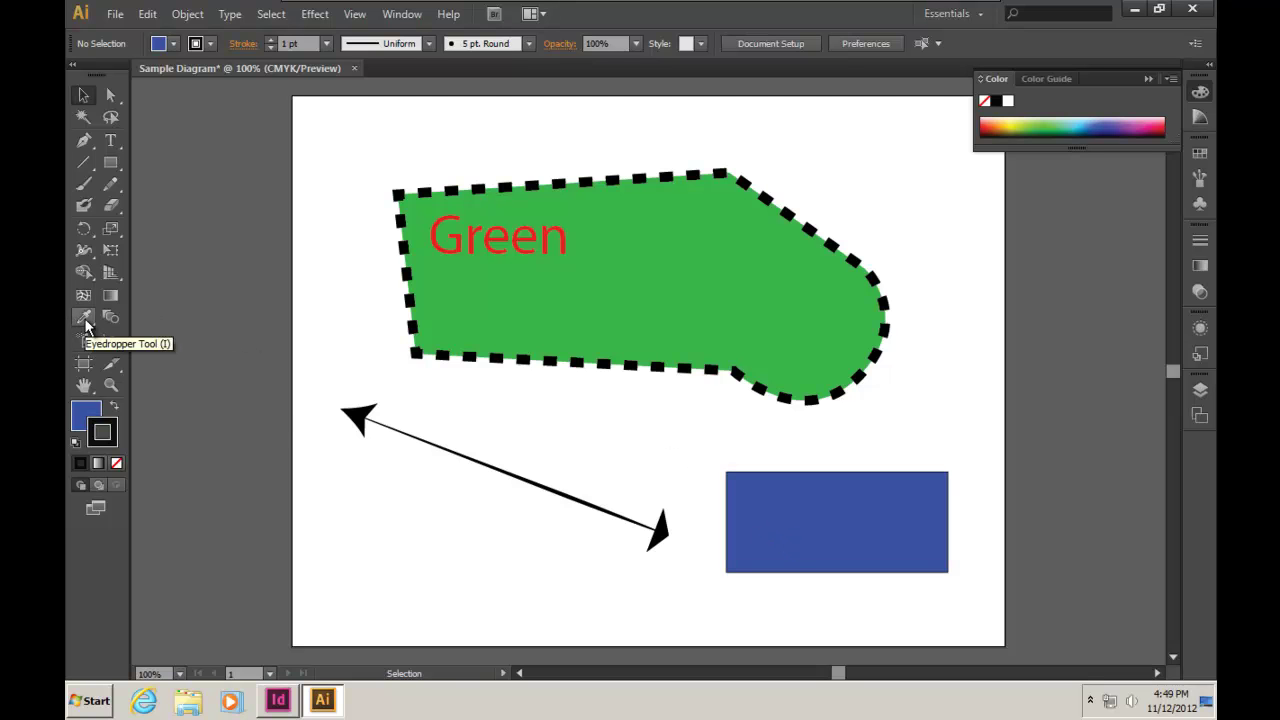
- Copy the blue rectangle's fill and stroke onto the large green shape with the Eyedropper
left_click(549, 357)
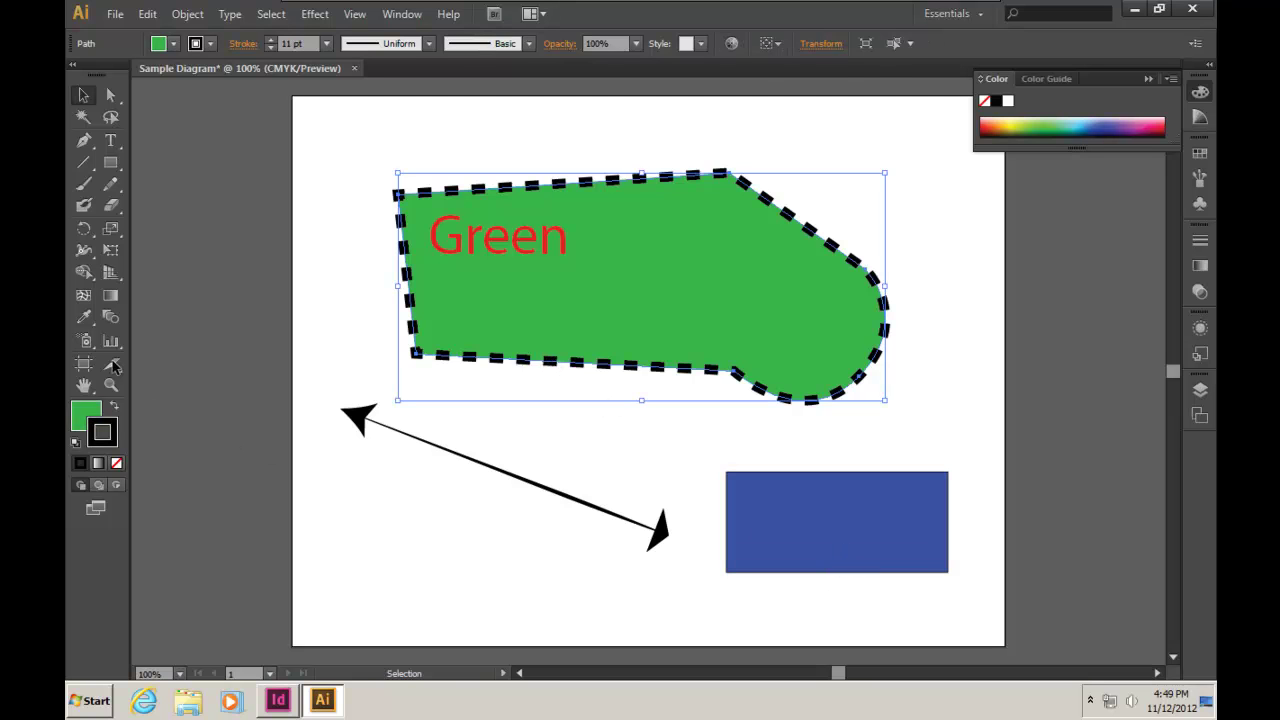
left_click(84, 319)
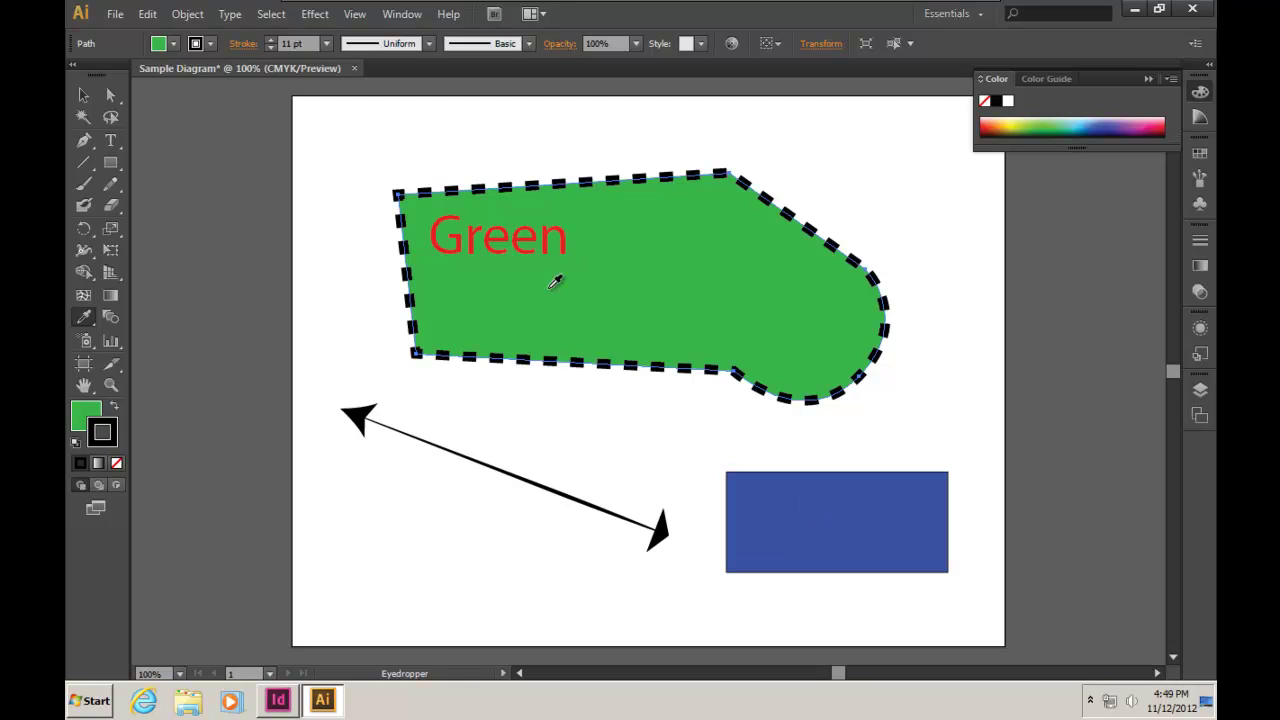
left_click(793, 498)
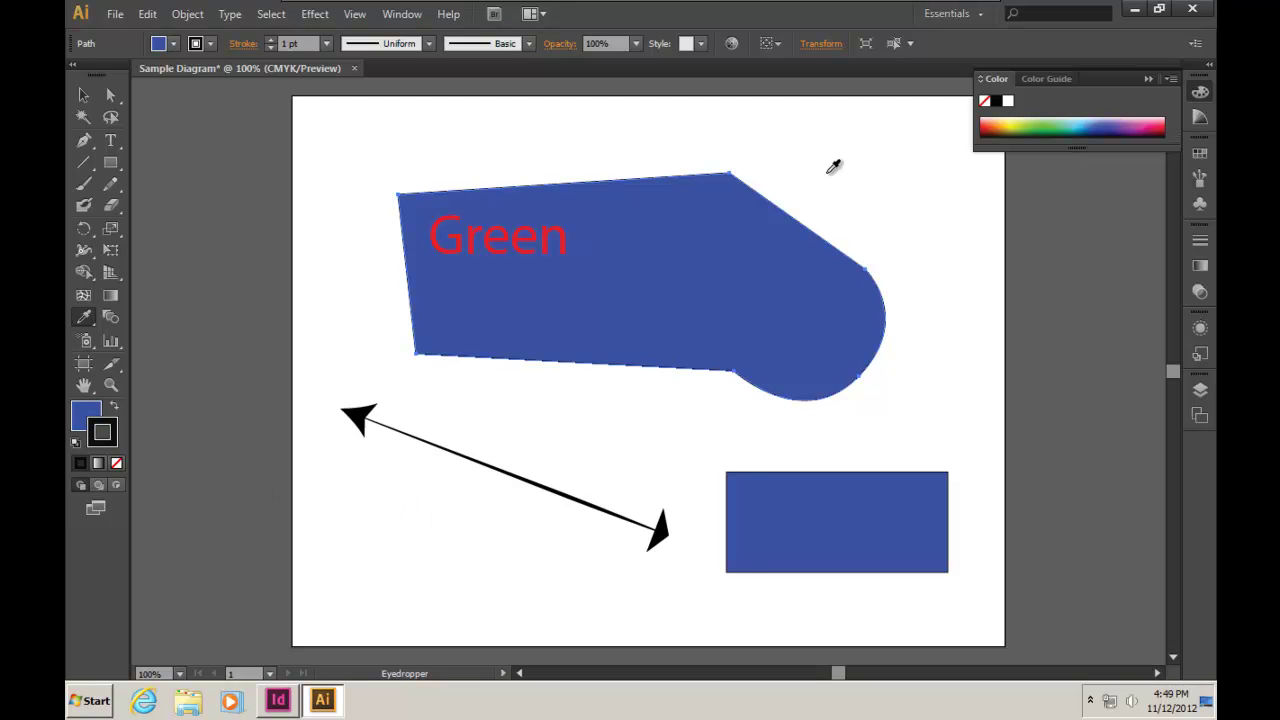
key("v")
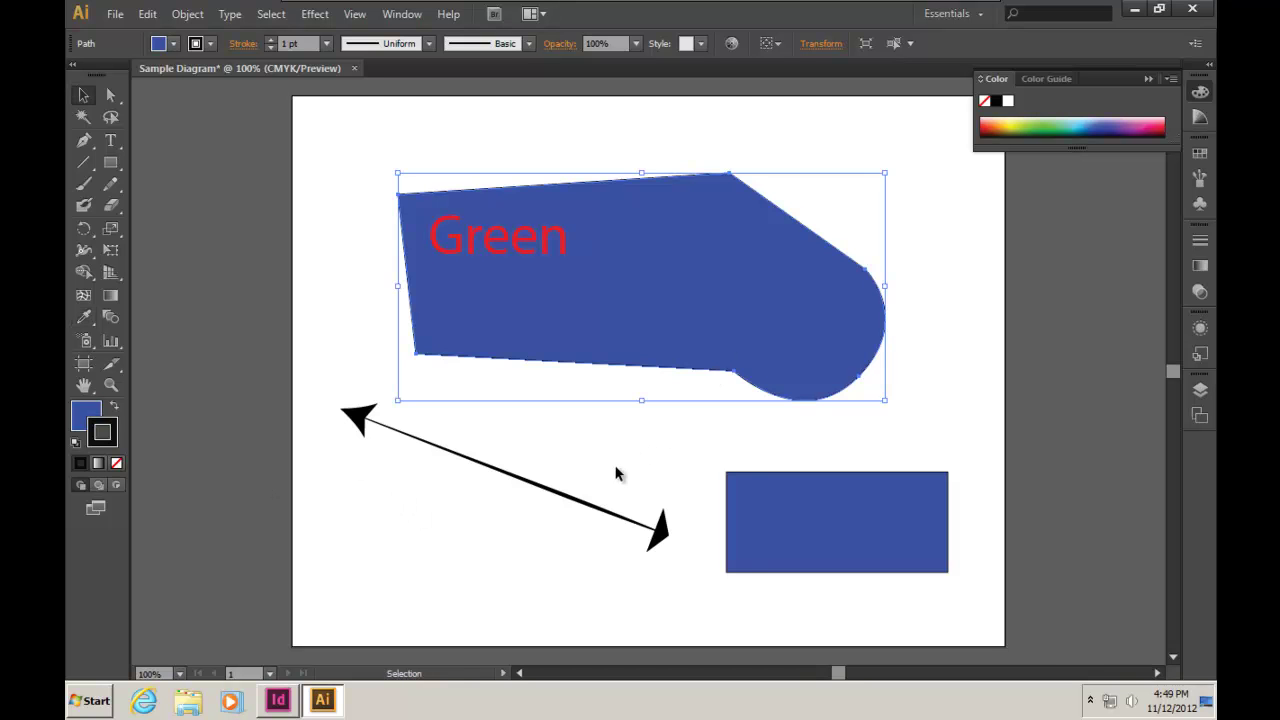
- Apply a white-to-black gradient to the blue rectangle's stroke and deselect it
left_click(906, 504)
left_click(1200, 265)
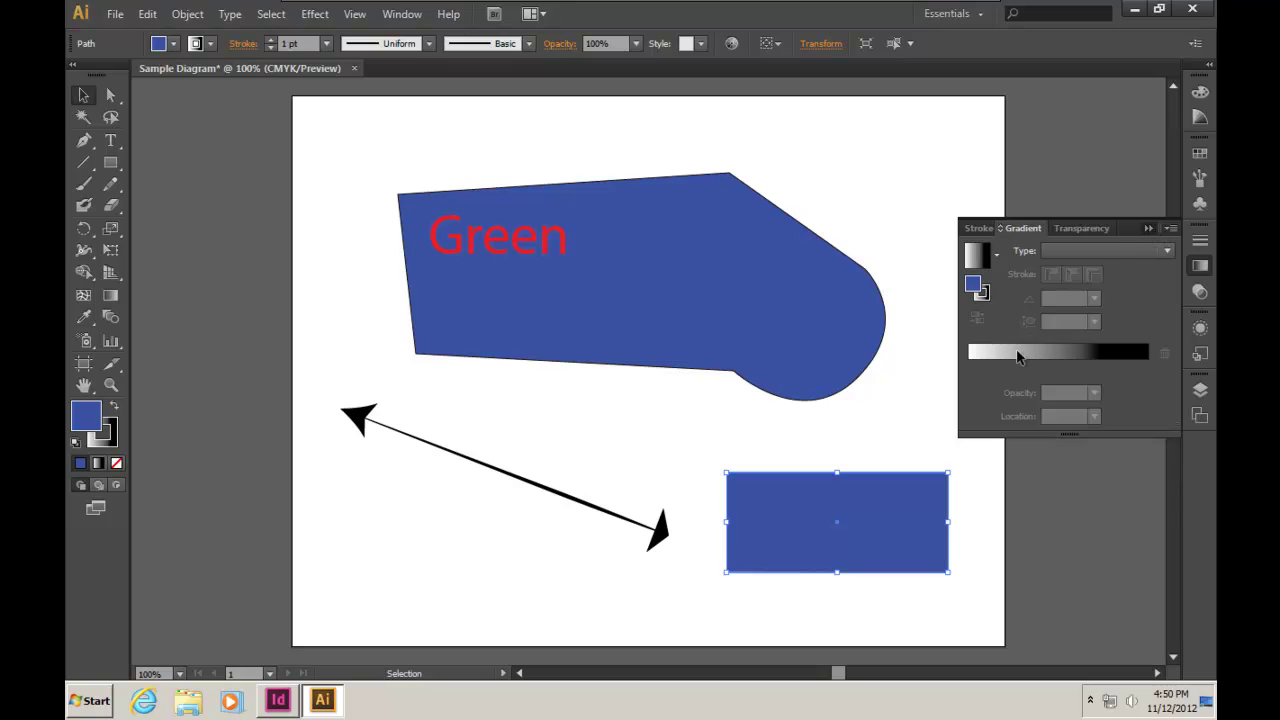
left_click(956, 445)
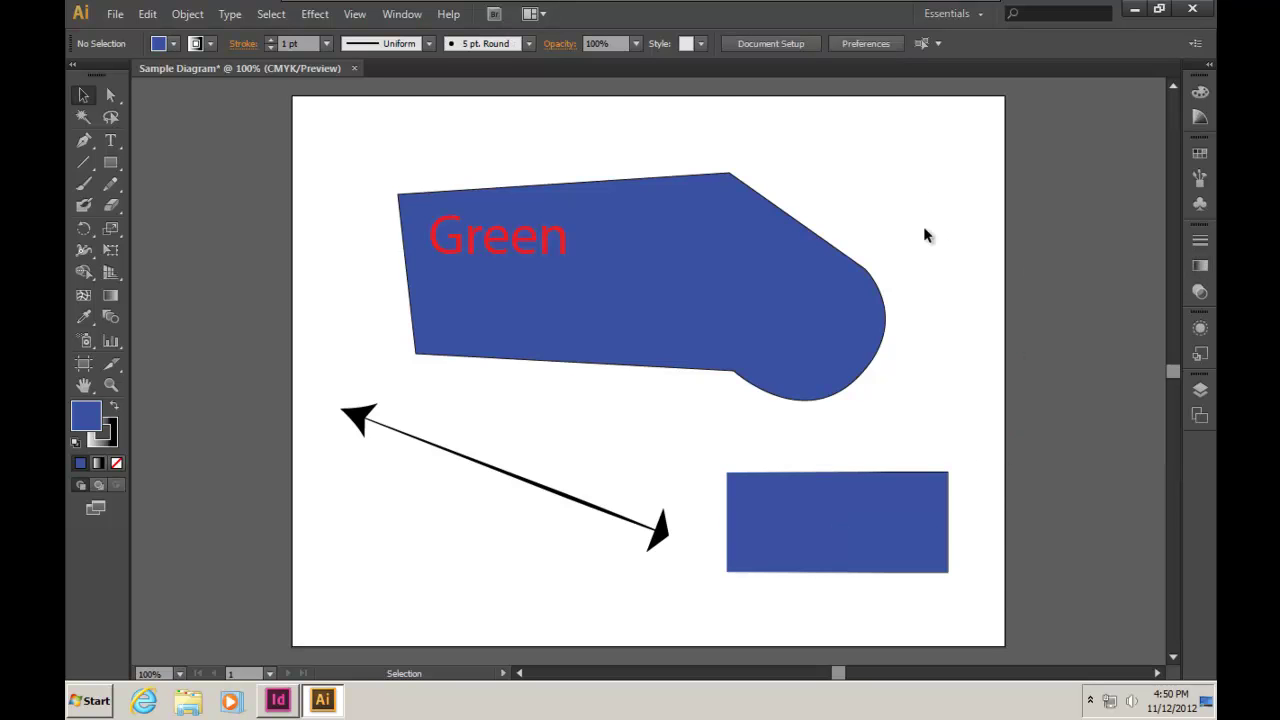